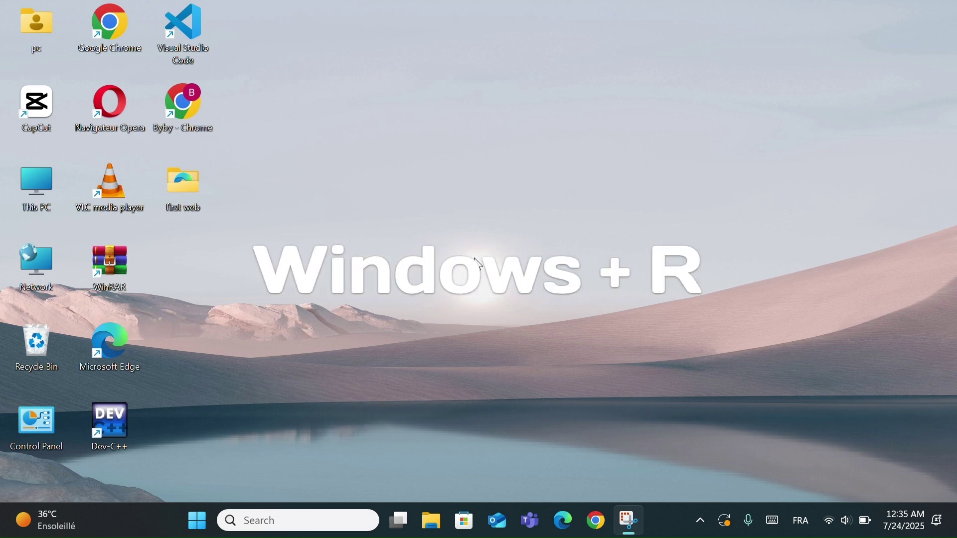
Run gpedit.msc from the Run dialog to open the Local Group Policy Editor.
key("super+r")
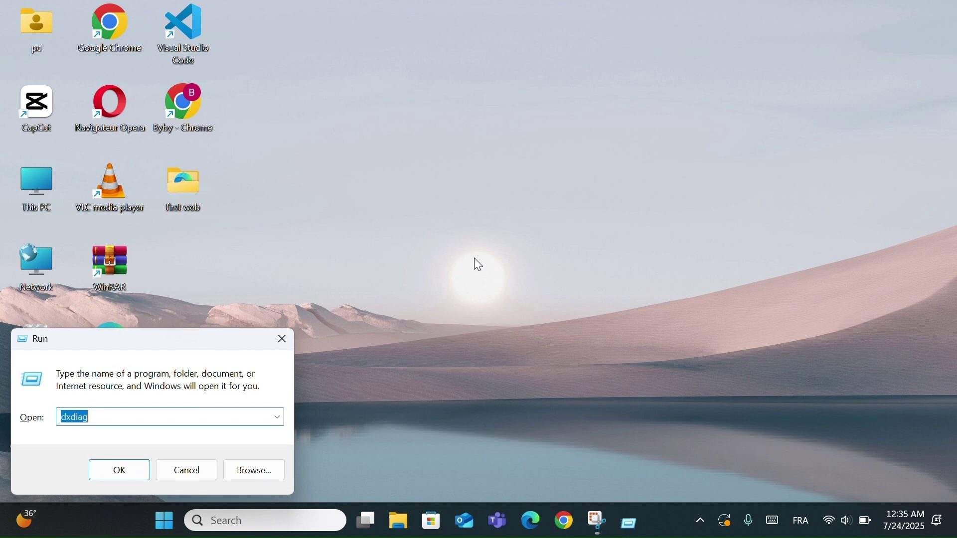
key("BackSpace")
type("g")
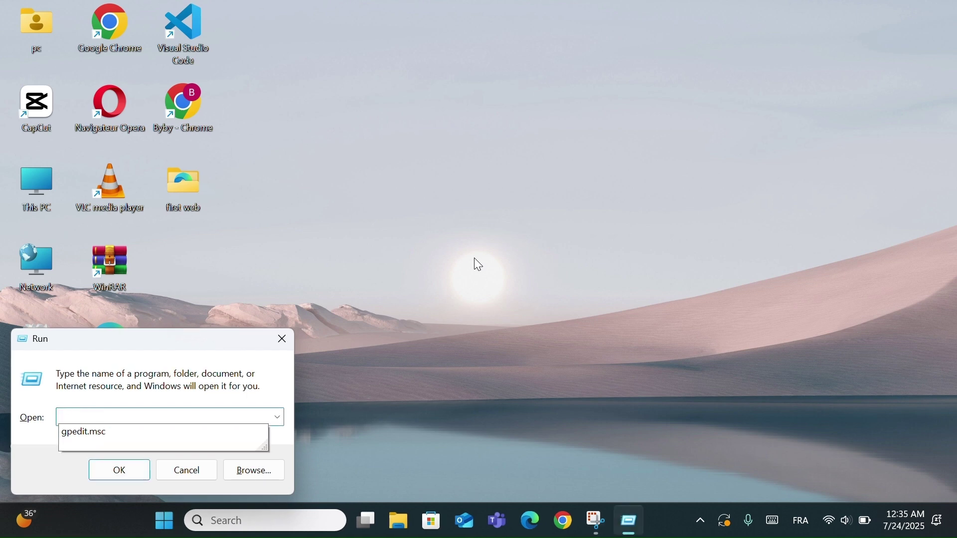
type("gpedit.ms")
type("c")
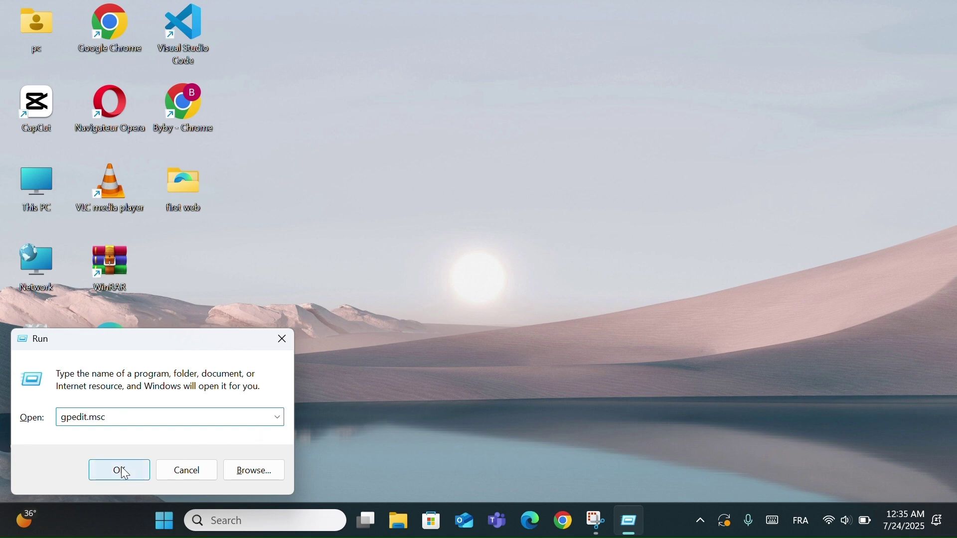
left_click(121, 467)
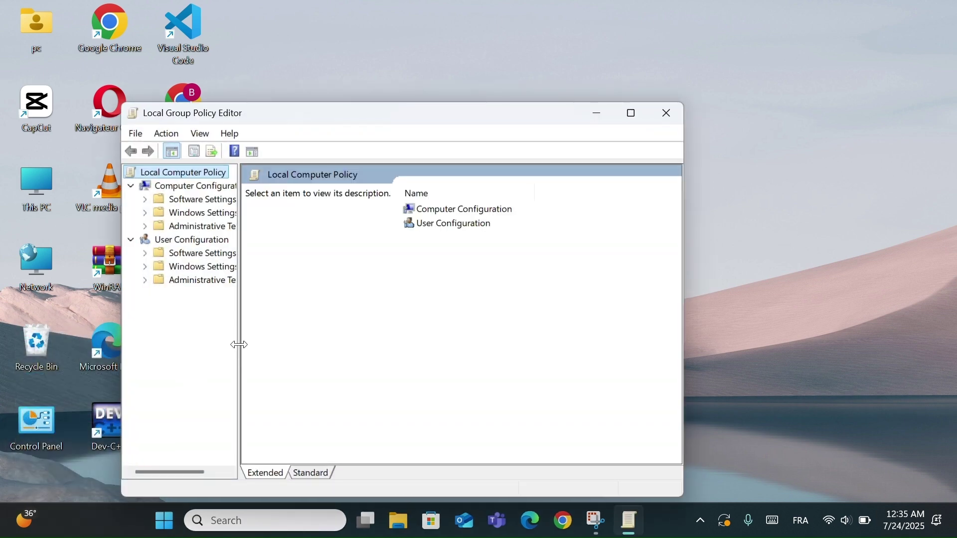
Widen the tree pane and browse Computer Configuration > Administrative Templates > Windows Components > App Privacy.
left_click_drag(239, 345, 360, 345)
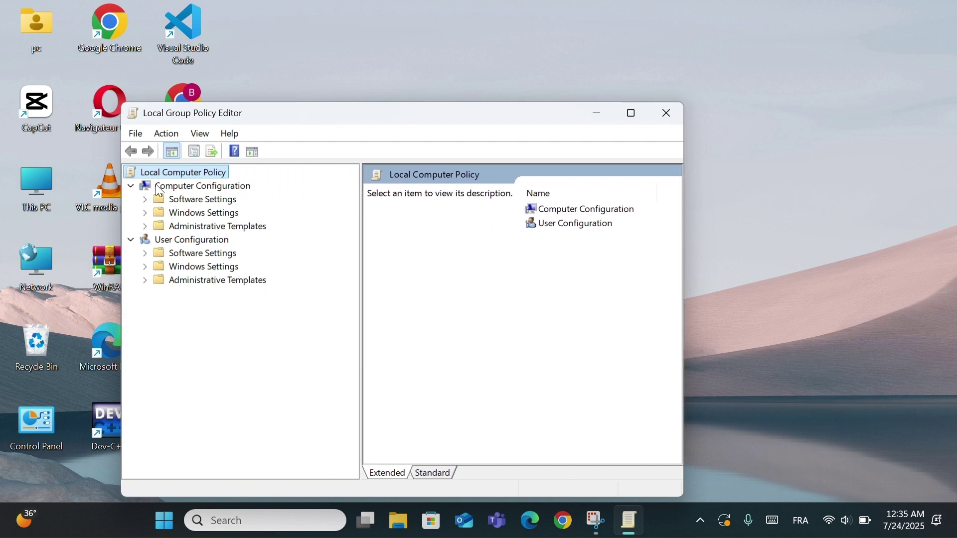
left_click(146, 226)
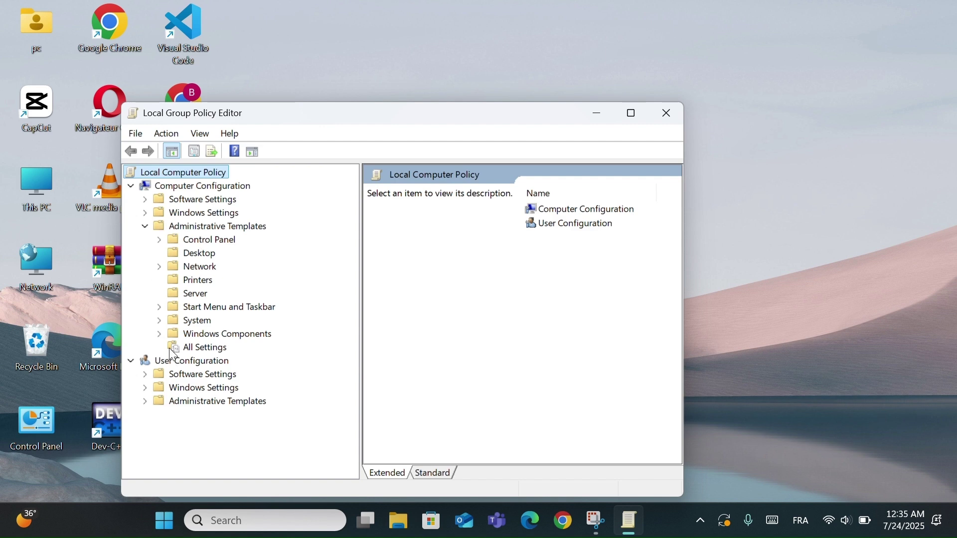
left_click(159, 335)
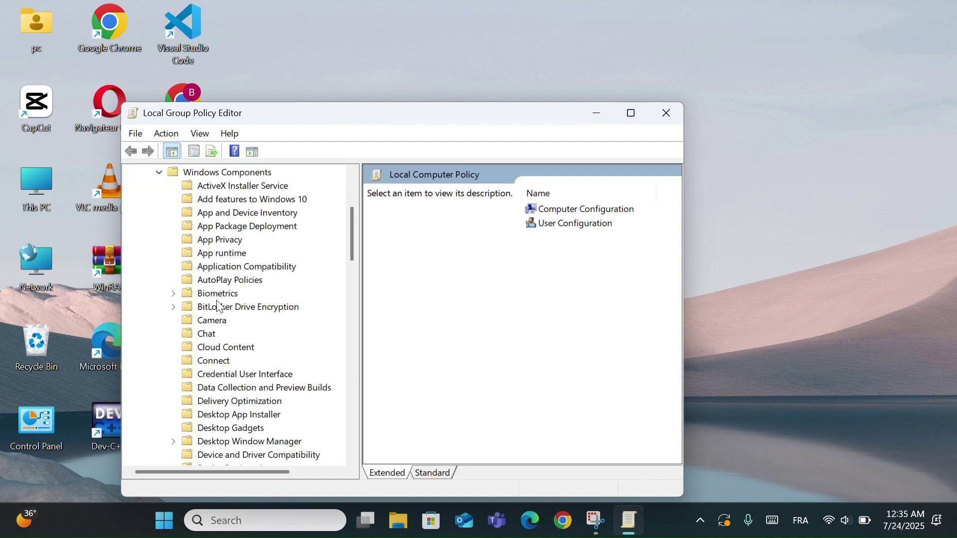
left_click(218, 242)
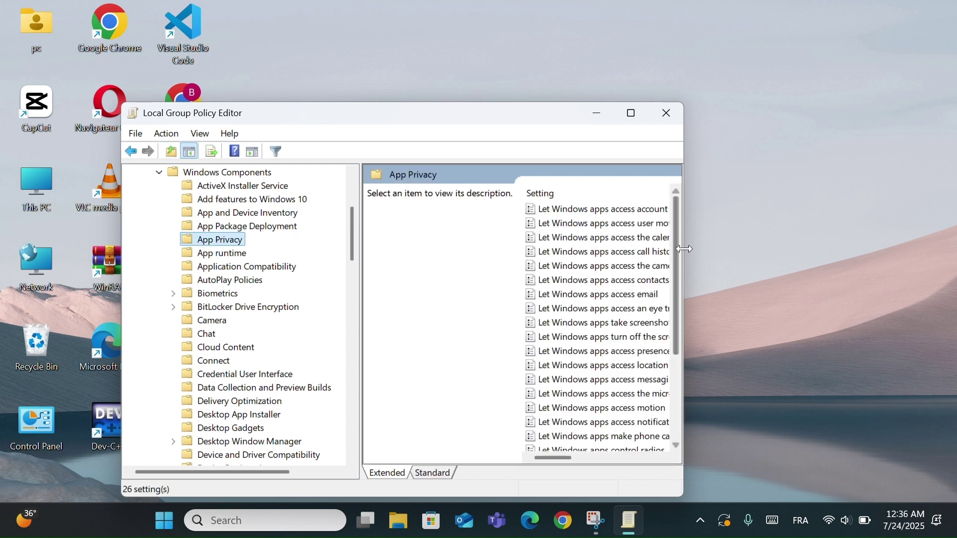
left_click_drag(685, 248, 943, 248)
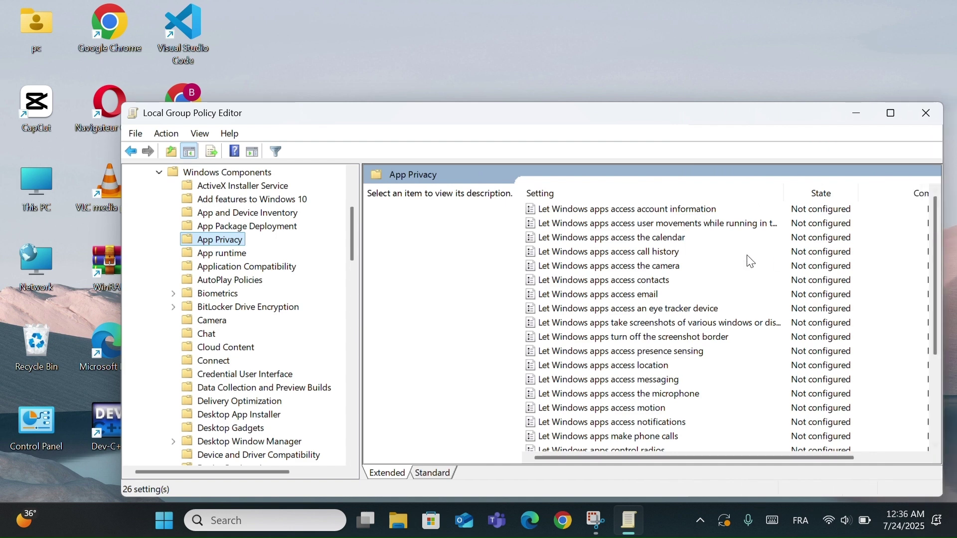
scroll(710, 296, "down", 3)
scroll(711, 297, "down", 1)
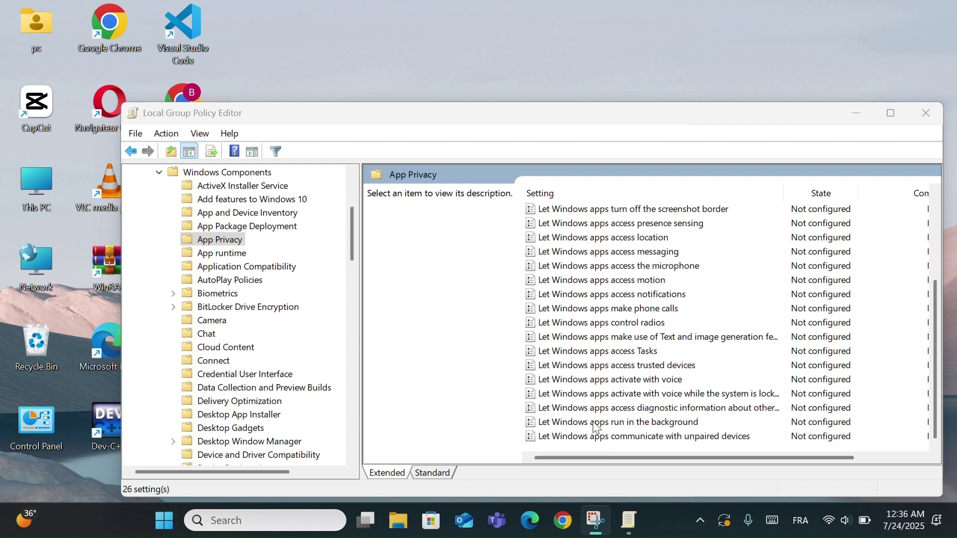
Set 'Let Windows apps run in the background' to Enabled with Default for all apps as Force Deny, and apply.
double_click(704, 423)
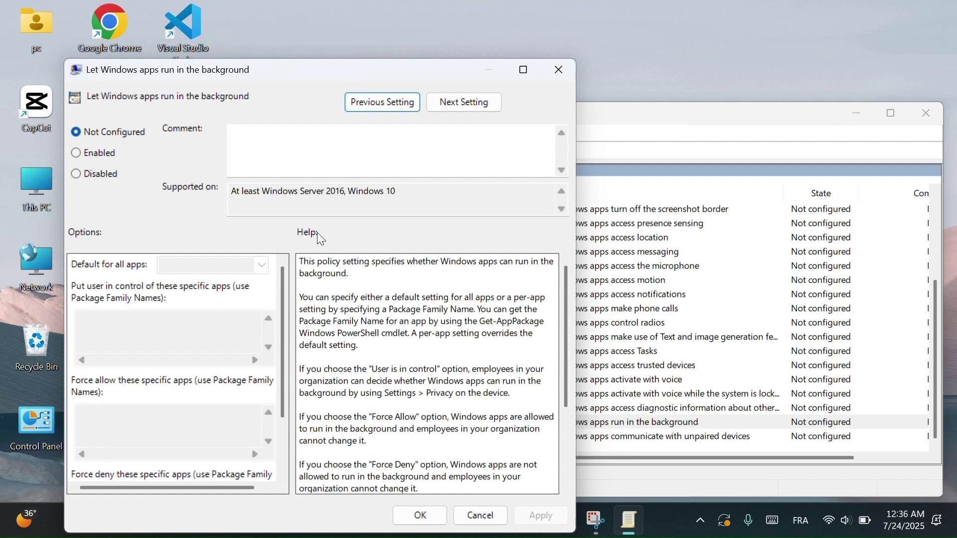
left_click(78, 153)
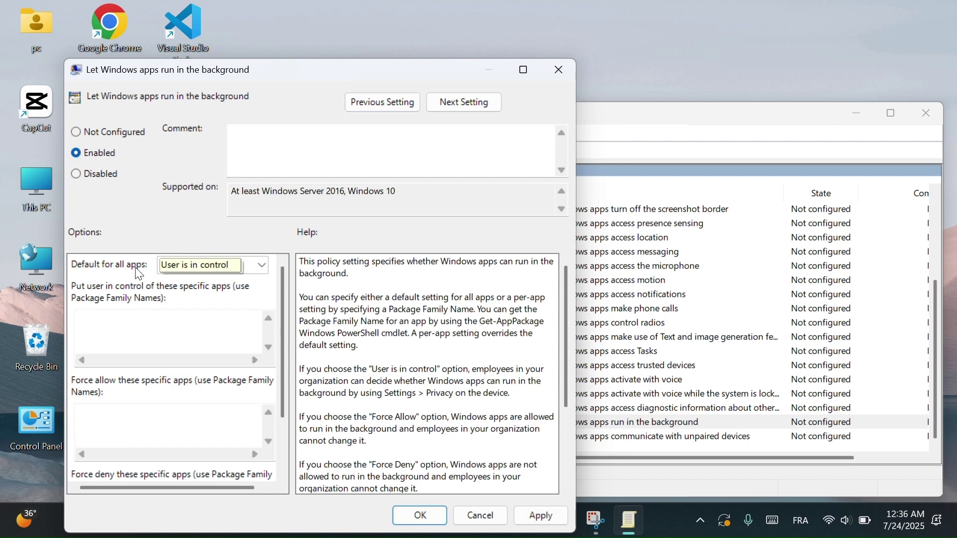
left_click(214, 269)
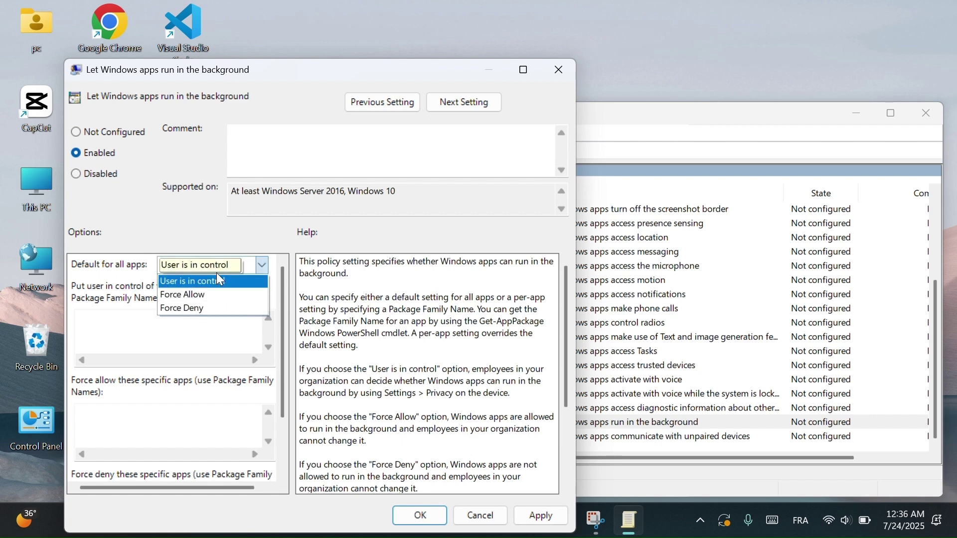
left_click(213, 307)
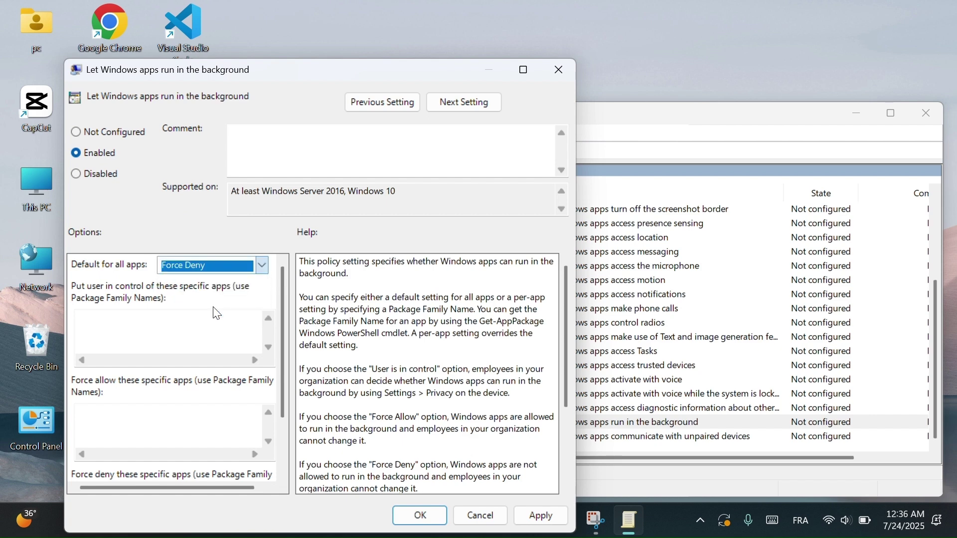
left_click(532, 517)
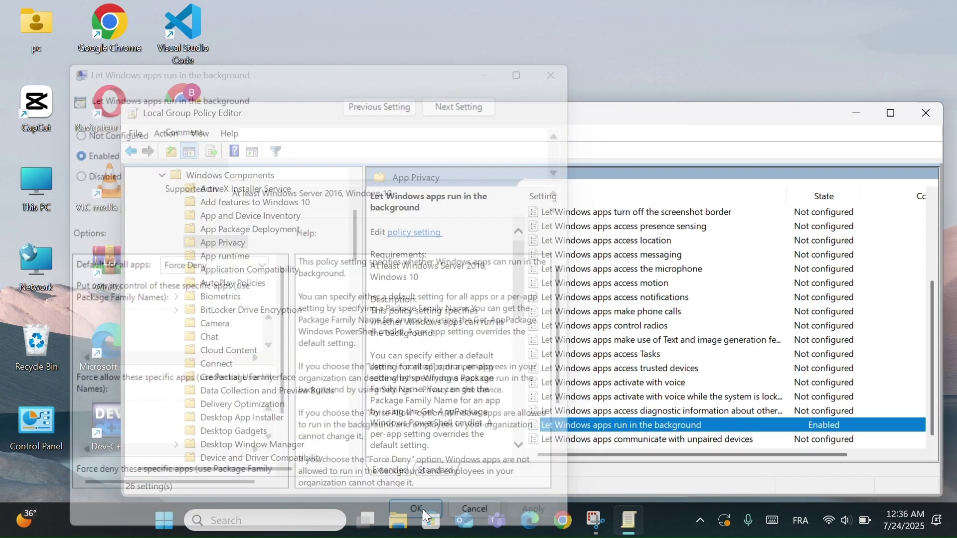
left_click(422, 510)
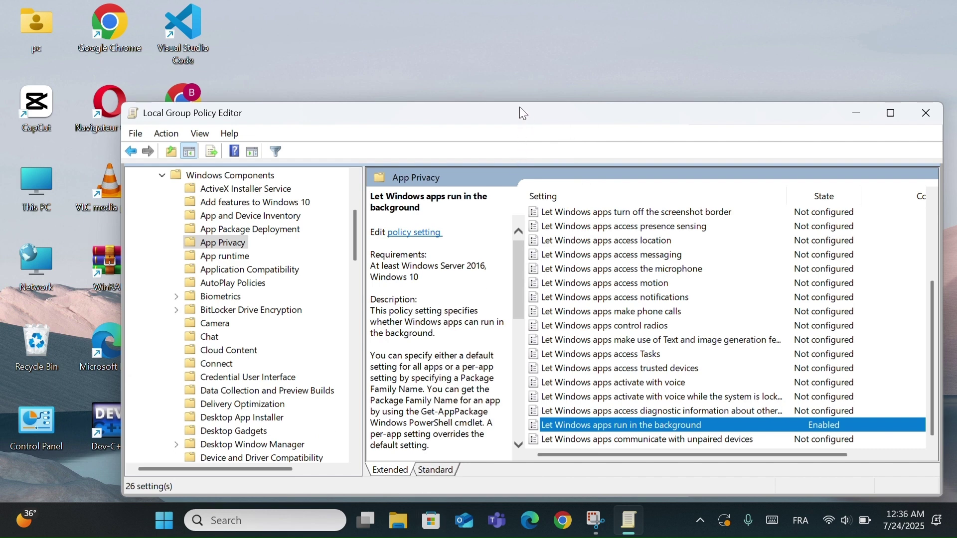
Close the Local Group Policy Editor.
left_click_drag(521, 108, 489, 67)
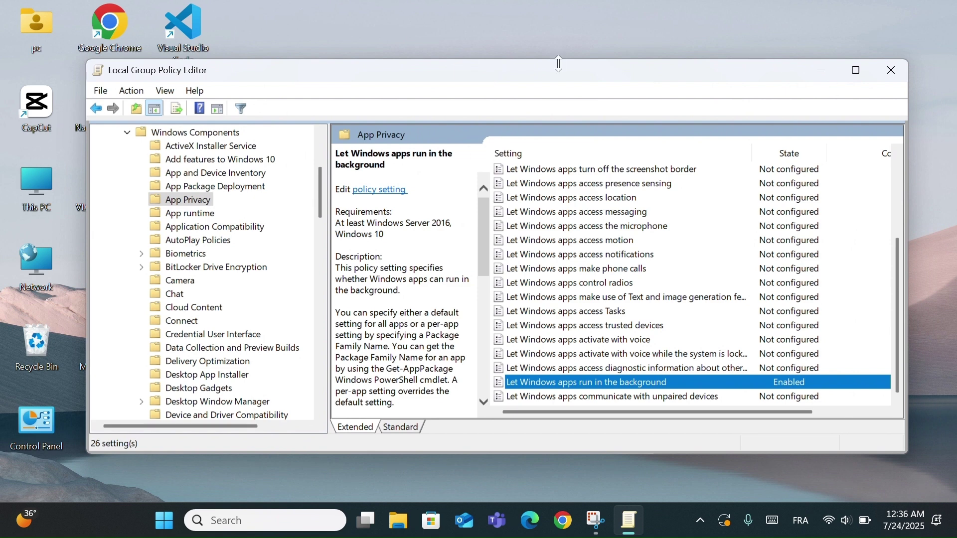
left_click(892, 70)
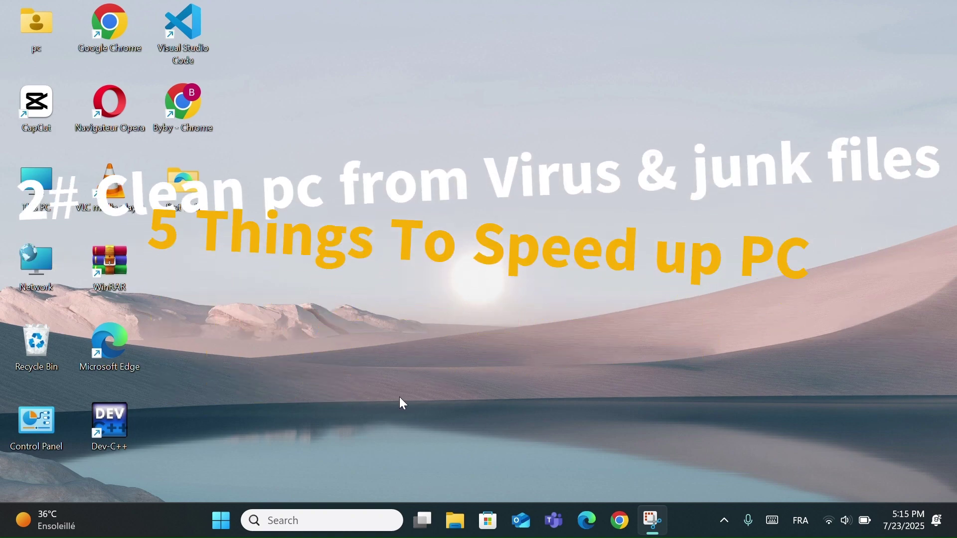
Launch Disk Cleanup from search, tick Setup Log Files and rescan drive C: including system files.
left_click(328, 521)
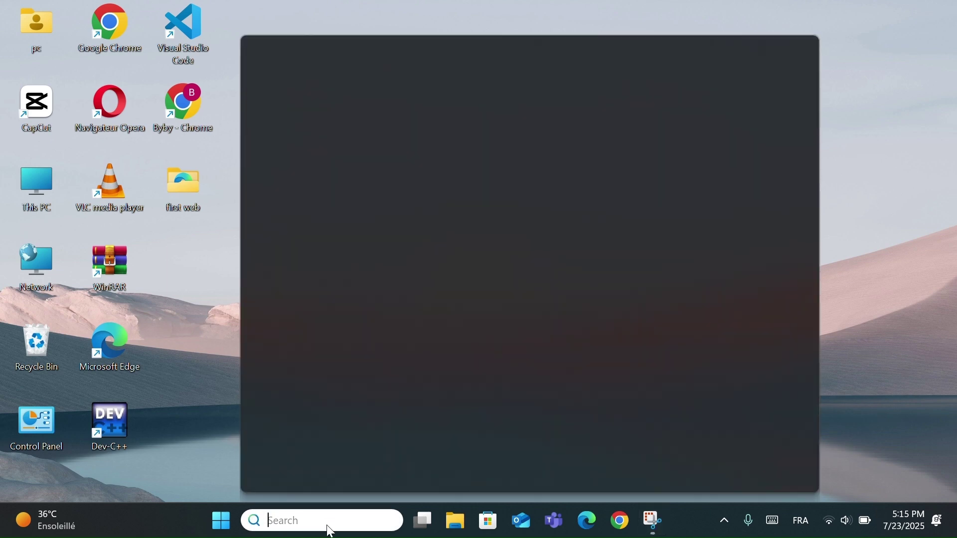
type("disk clean")
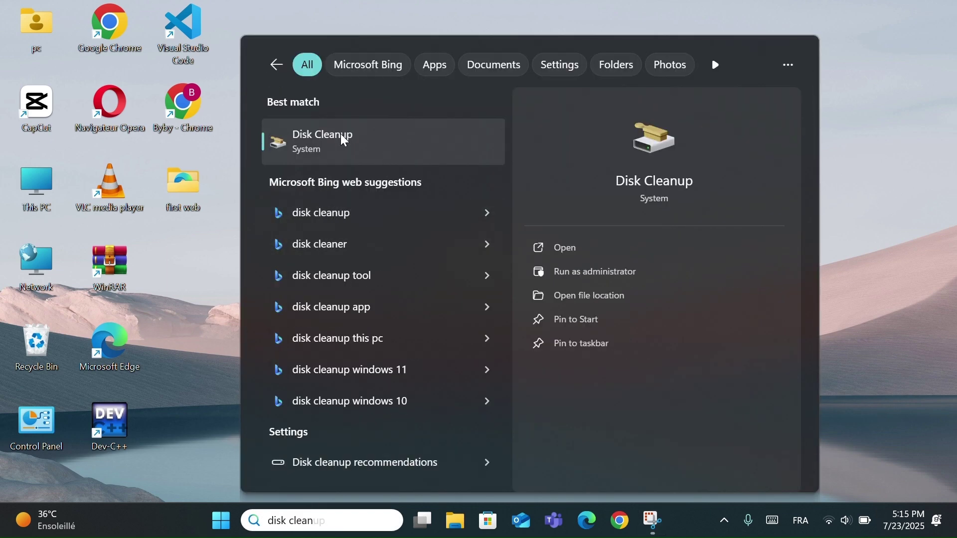
left_click(352, 139)
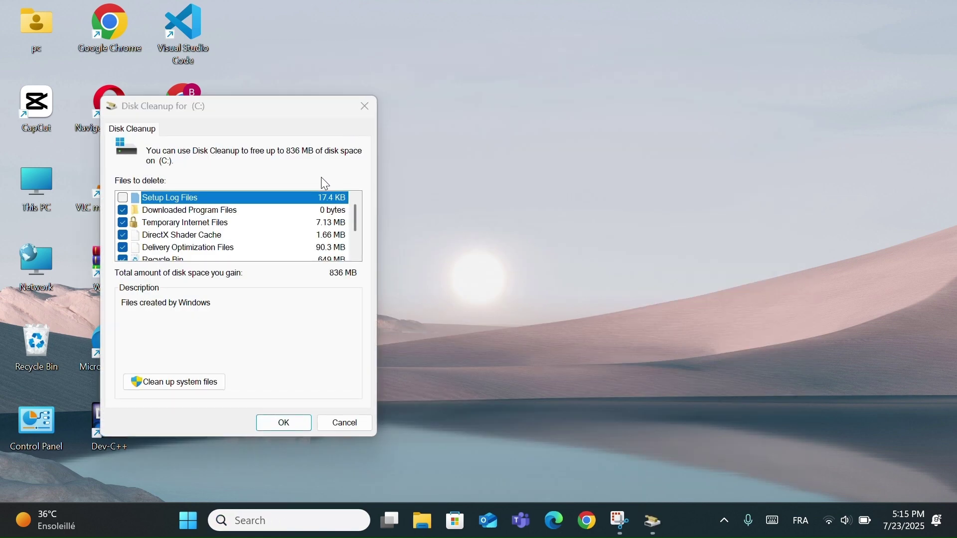
left_click(123, 198)
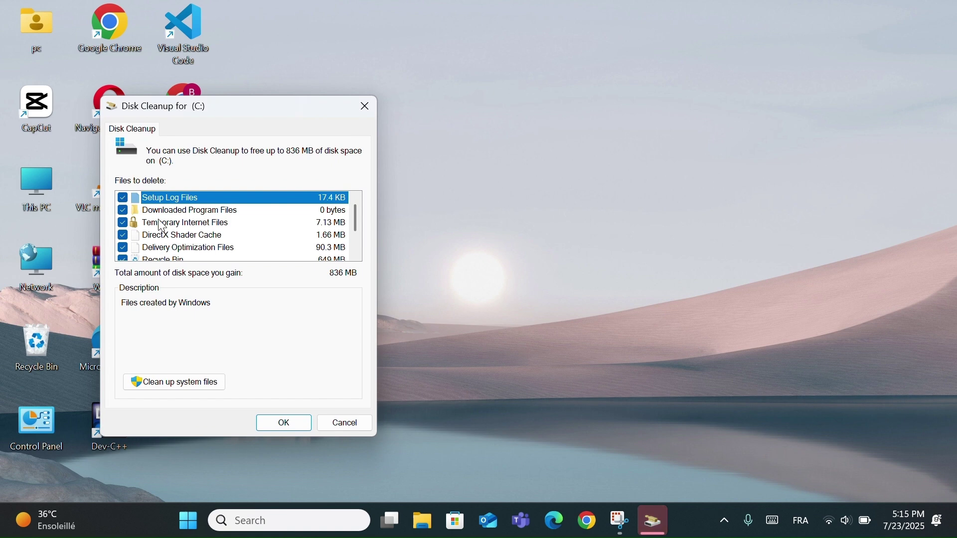
scroll(159, 226, "down", 2)
scroll(160, 226, "down", 1)
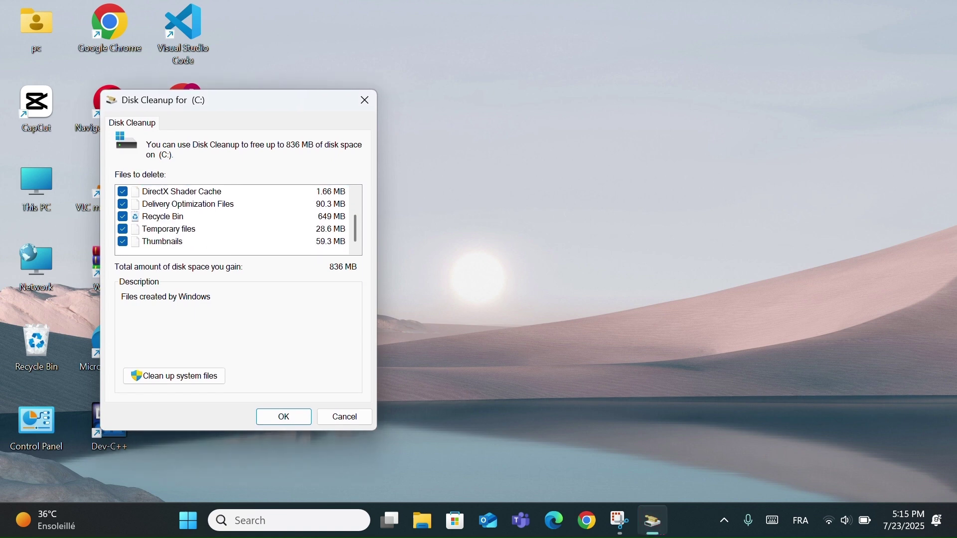
scroll(159, 227, "up", 1)
scroll(225, 226, "up", 2)
scroll(225, 226, "down", 3)
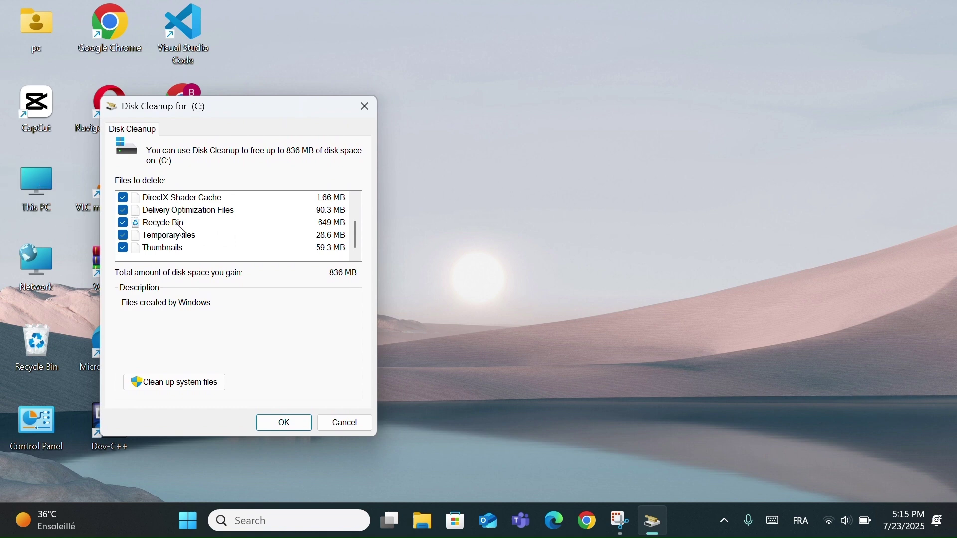
left_click(211, 384)
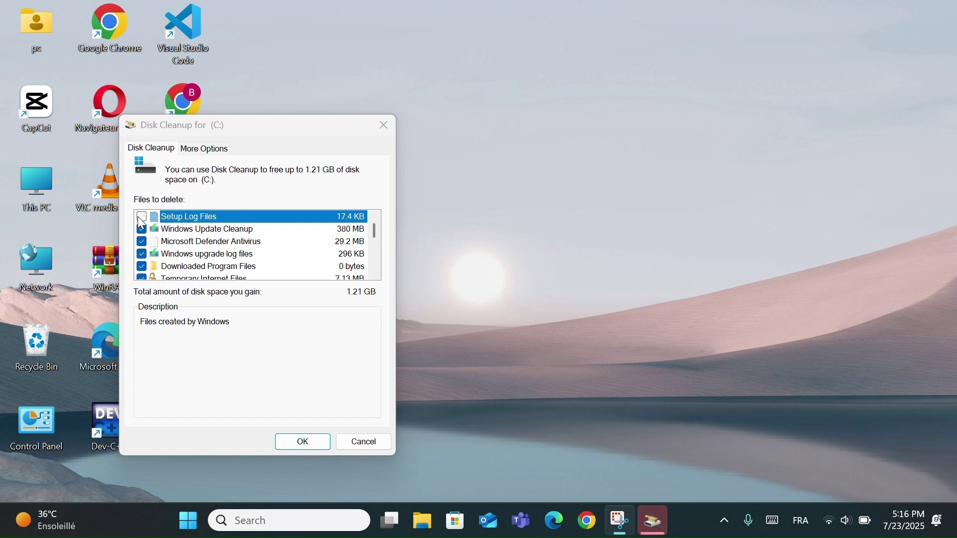
scroll(193, 251, "down", 3)
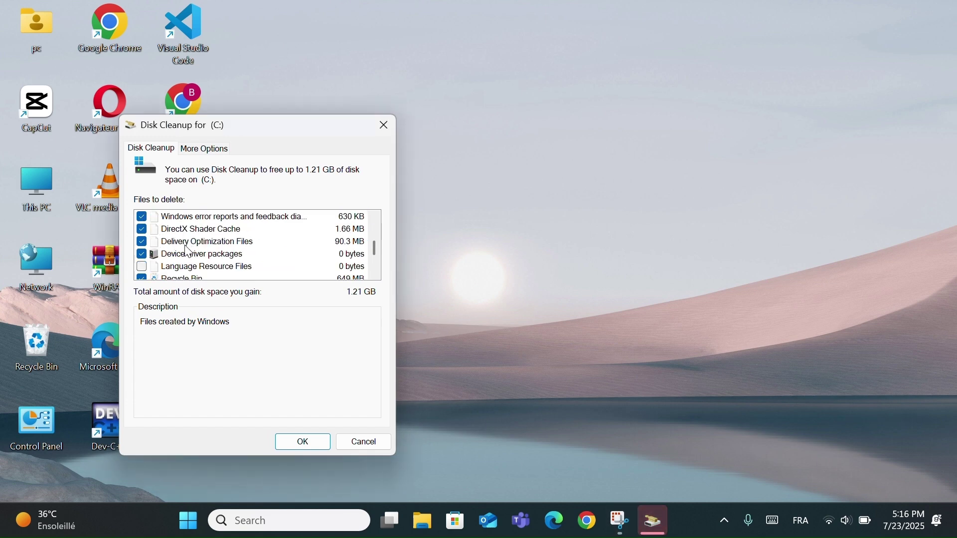
scroll(177, 259, "up", 1)
scroll(254, 247, "down", 1)
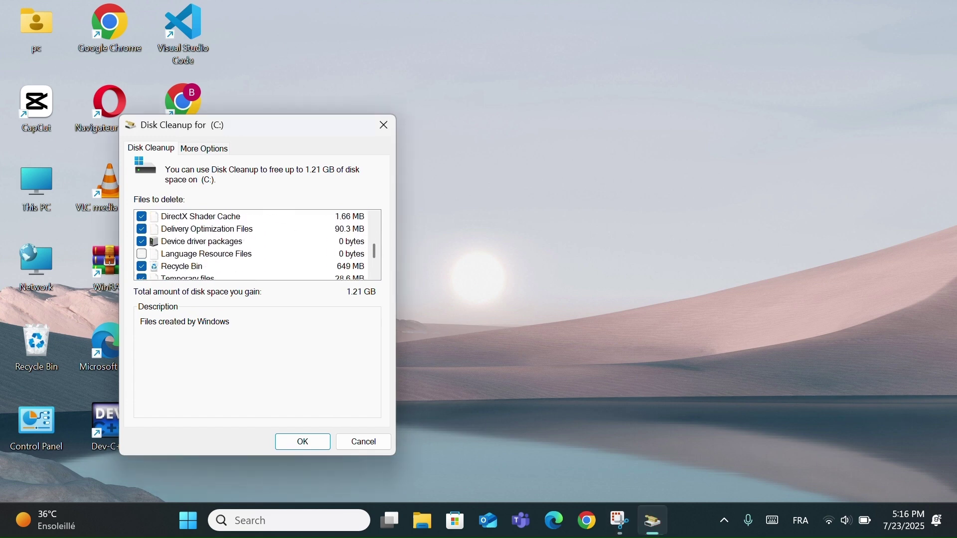
Check Recycle Bin and confirm permanent deletion of the checked files on drive C:.
left_click(182, 266)
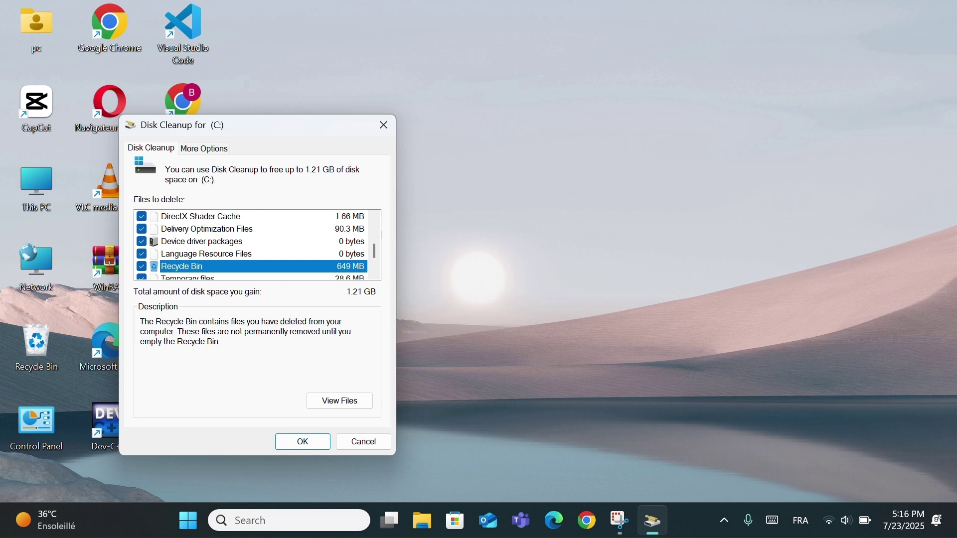
scroll(258, 245, "down", 1)
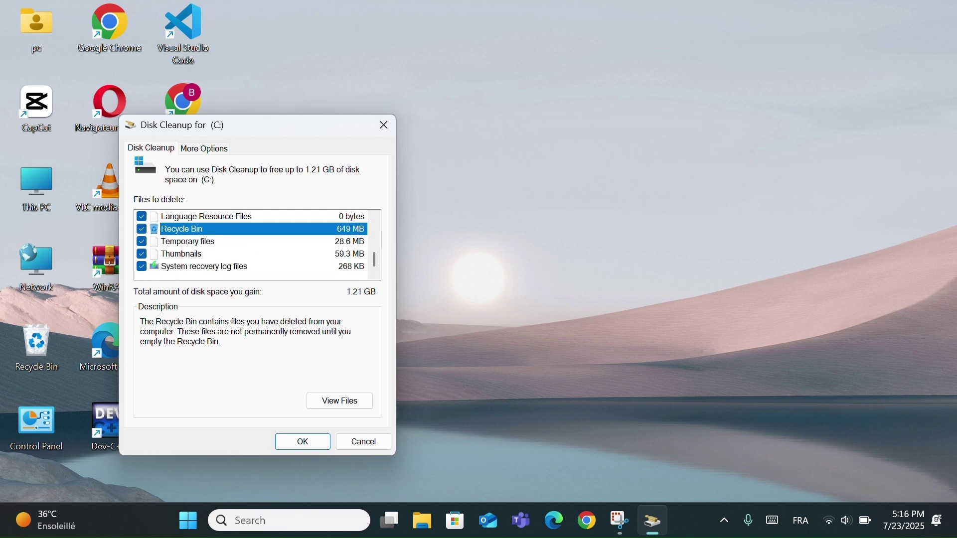
key("Return")
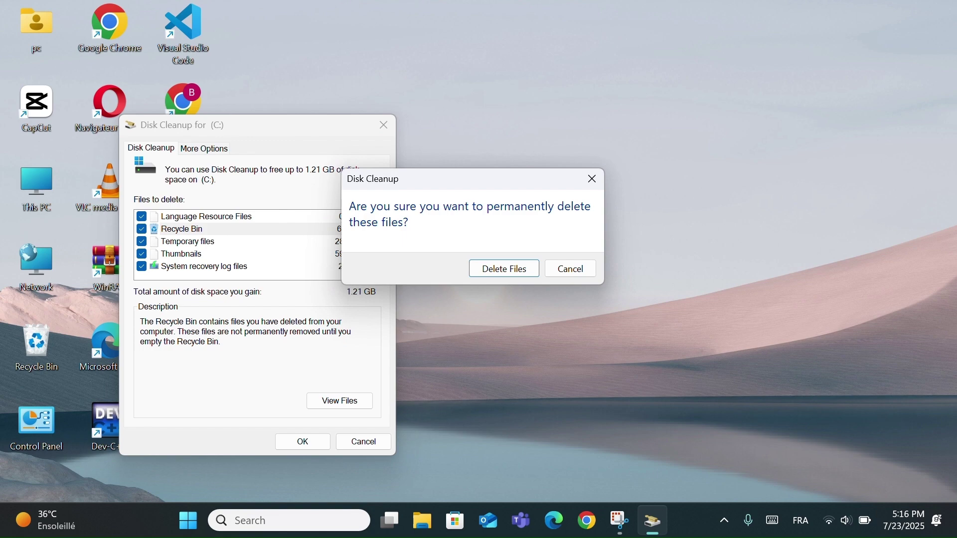
key("Return")
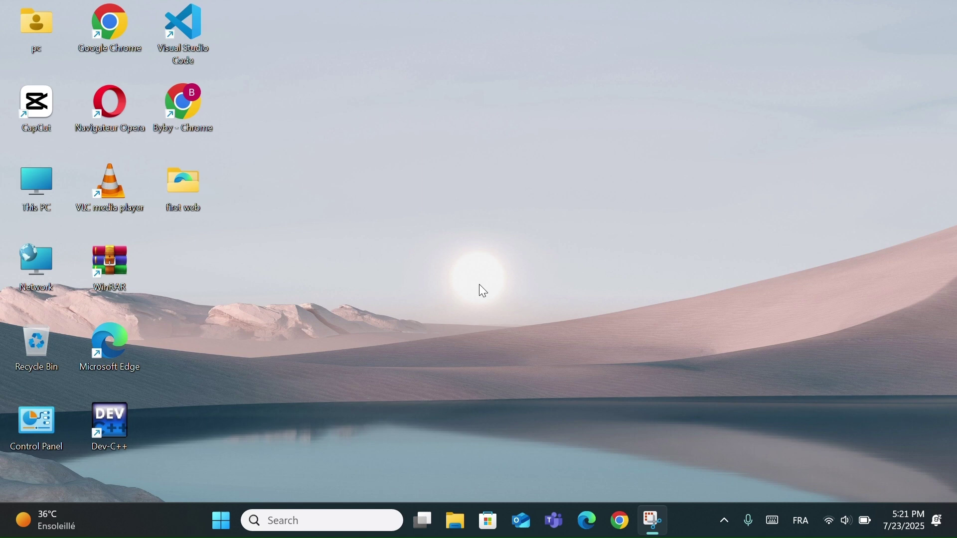
Run 'temp' from the Run dialog to open the Windows Temp folder.
key("super+r")
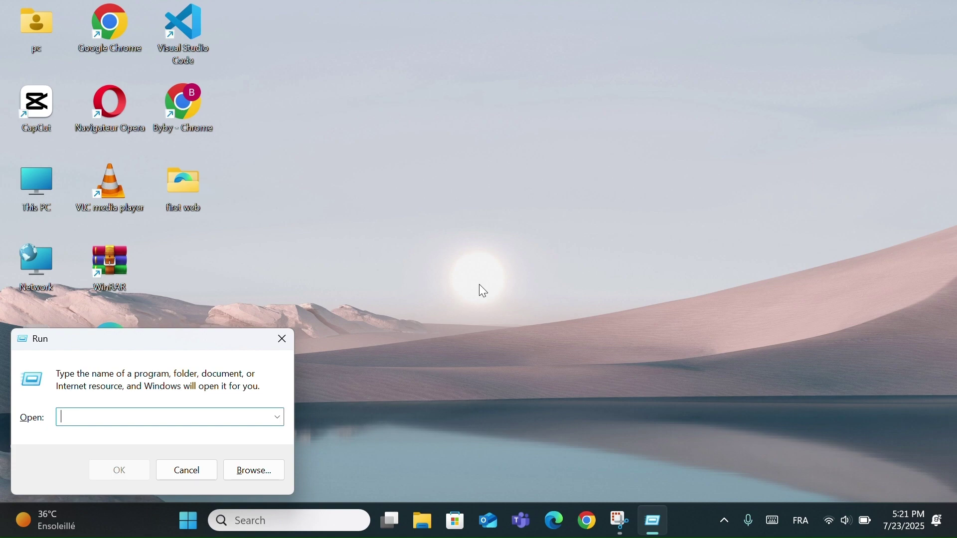
type("emp")
key("Return")
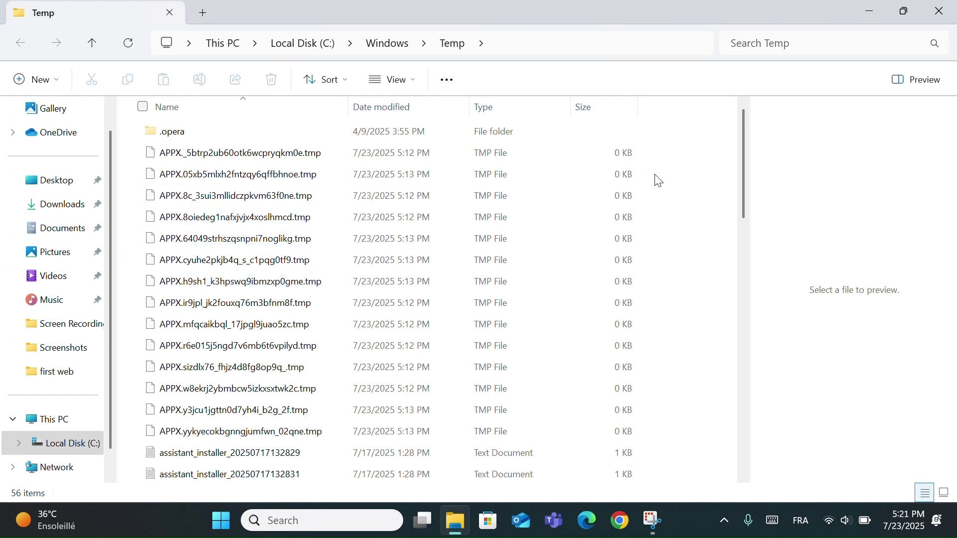
mouse_move(657, 180)
left_mouse_down()
mouse_move(625, 493)
mouse_move(617, 494)
left_mouse_up()
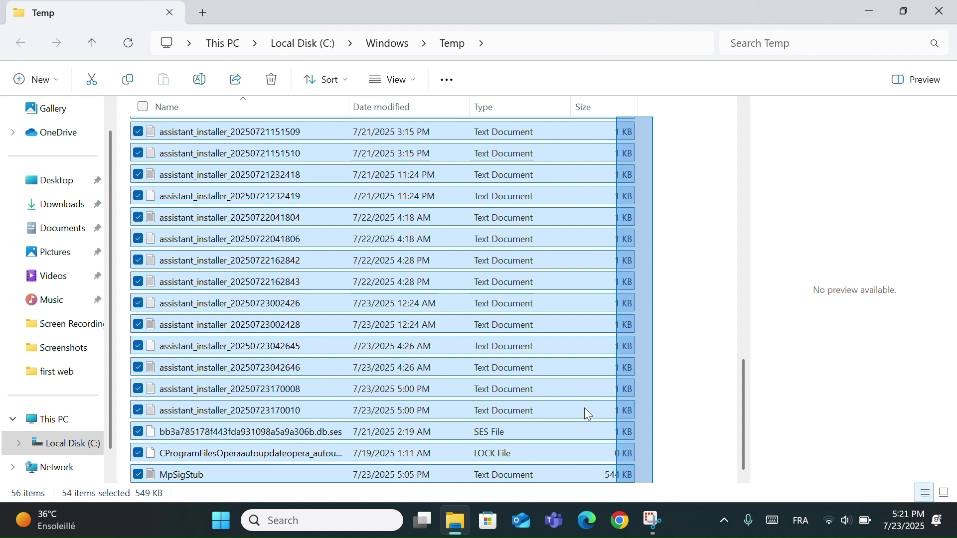
Select the temporary files in the Windows Temp folder and delete them.
left_click_drag(584, 411, 570, 387)
right_click(571, 384)
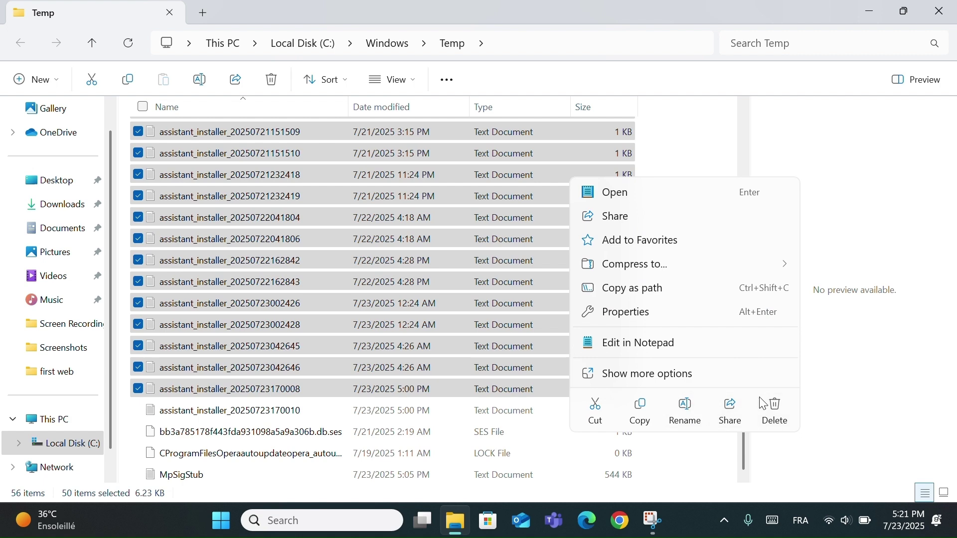
key("Escape")
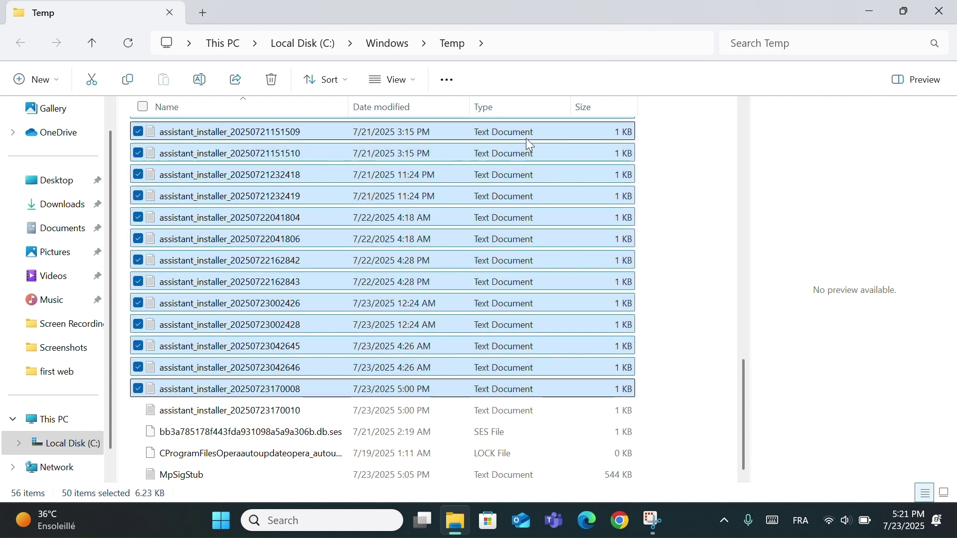
key("Delete")
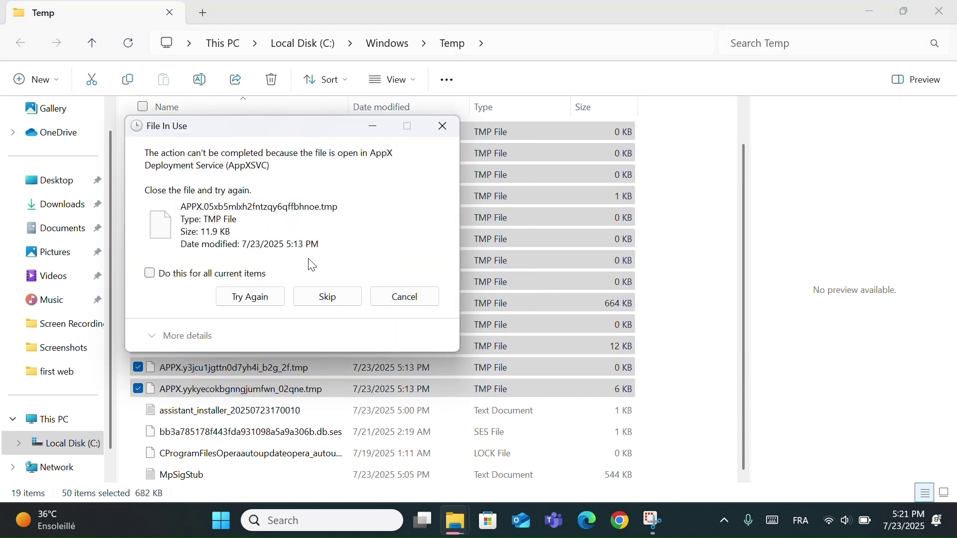
Retry deletion on each File In Use prompt until only locked files remain.
left_click(267, 301)
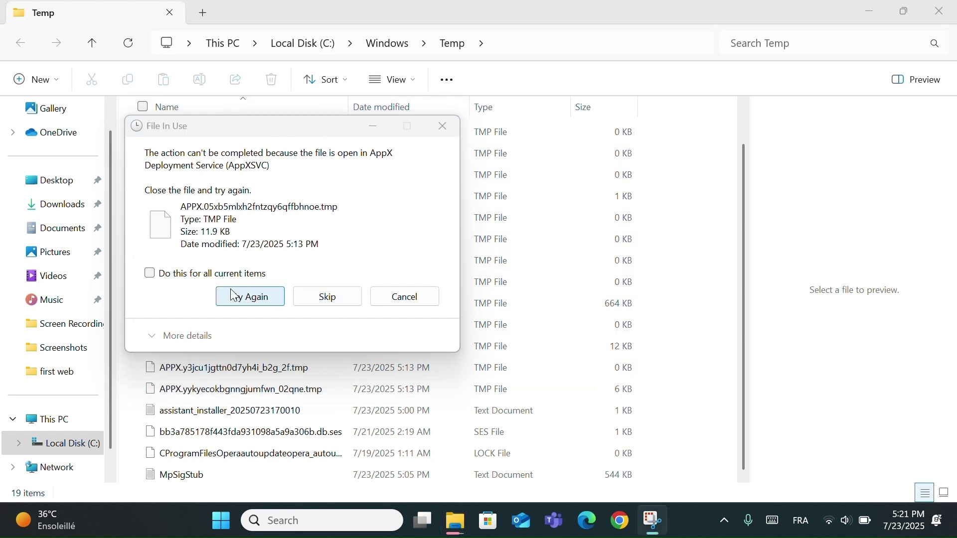
left_click(234, 295)
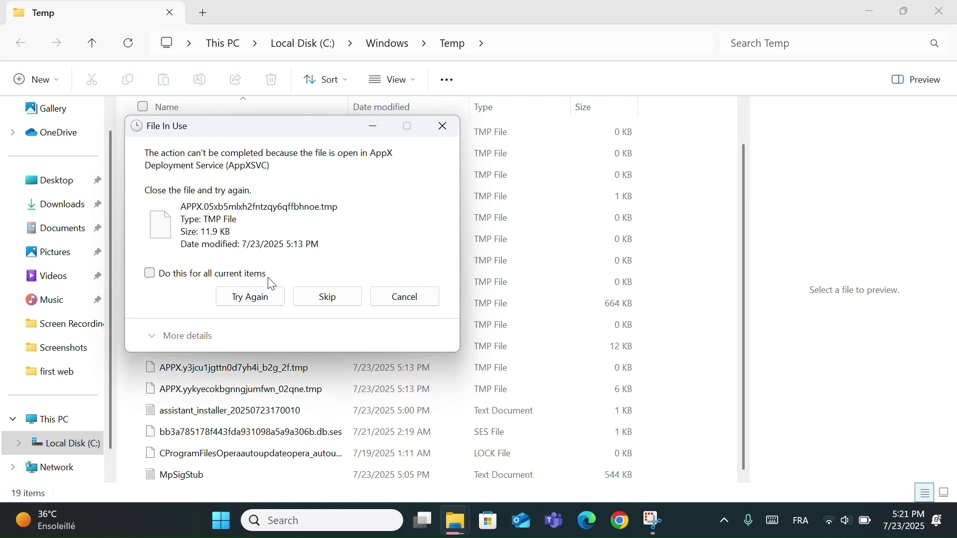
left_click(254, 293)
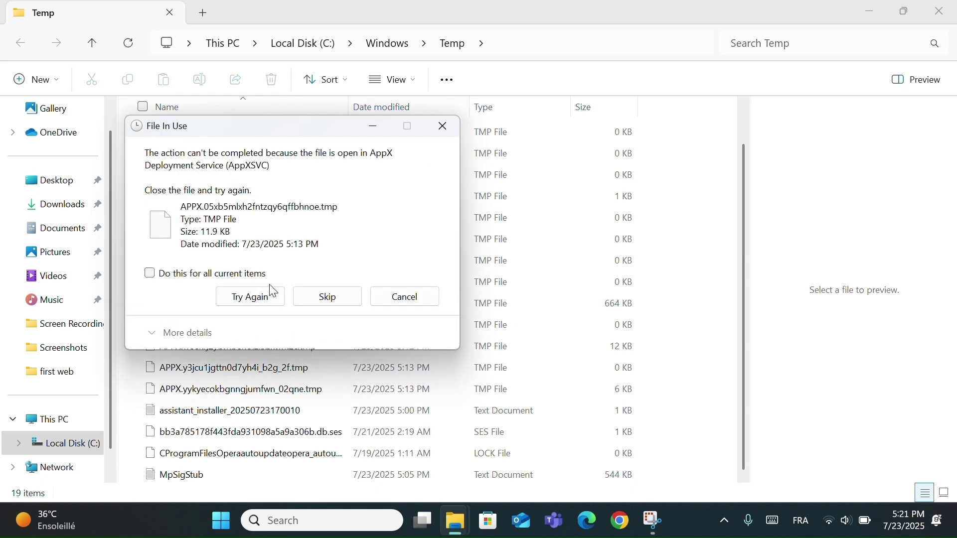
left_click(270, 289)
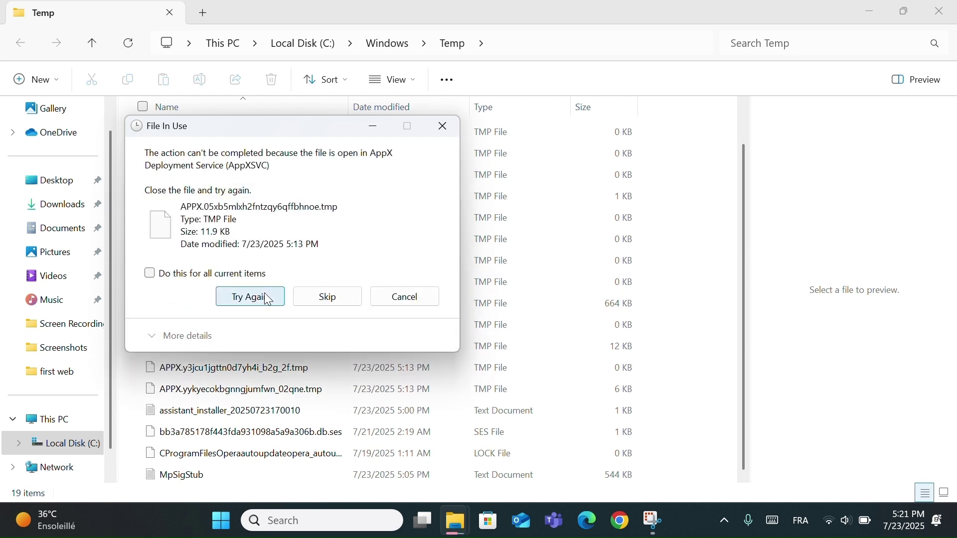
left_click(267, 299)
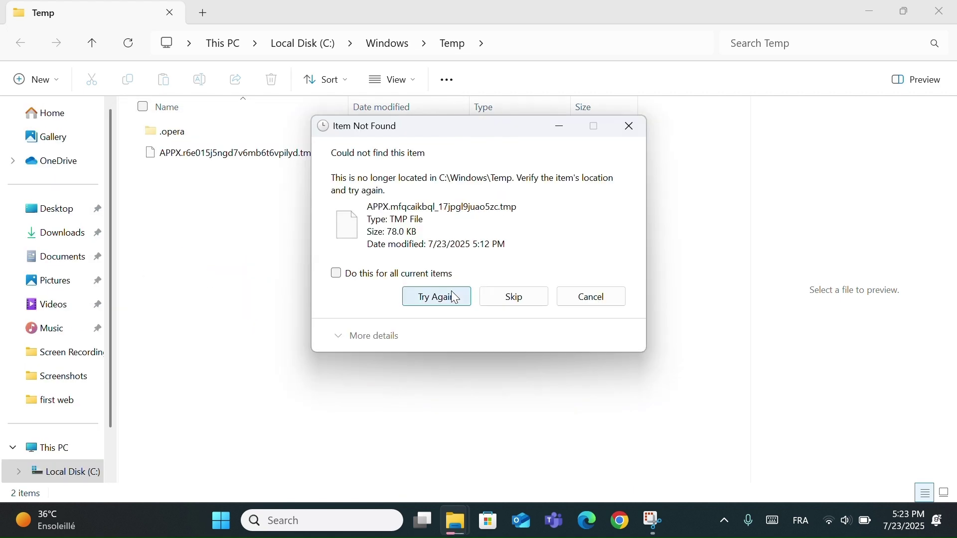
left_click(454, 296)
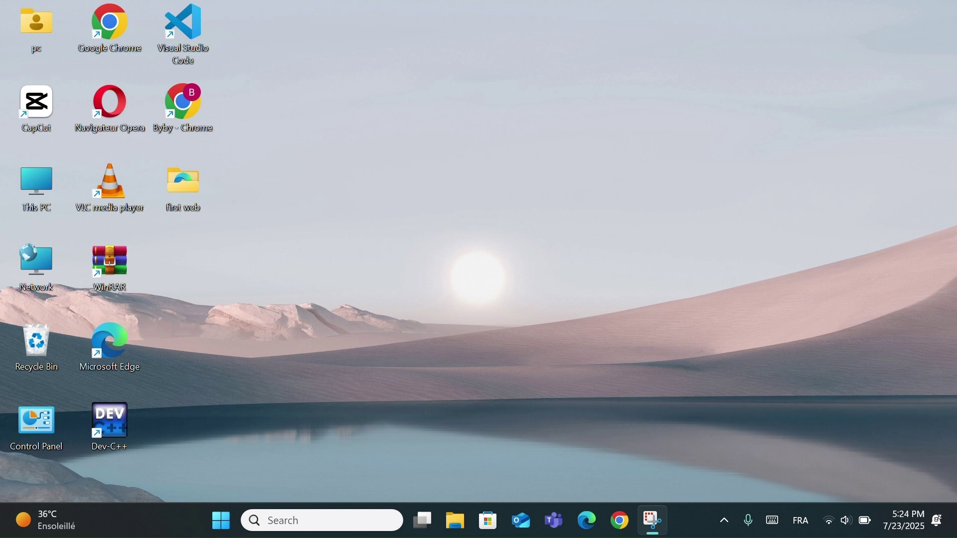
Run %temp% from the Run dialog to open the user's local Temp folder.
key("super+r")
key("BackSpace")
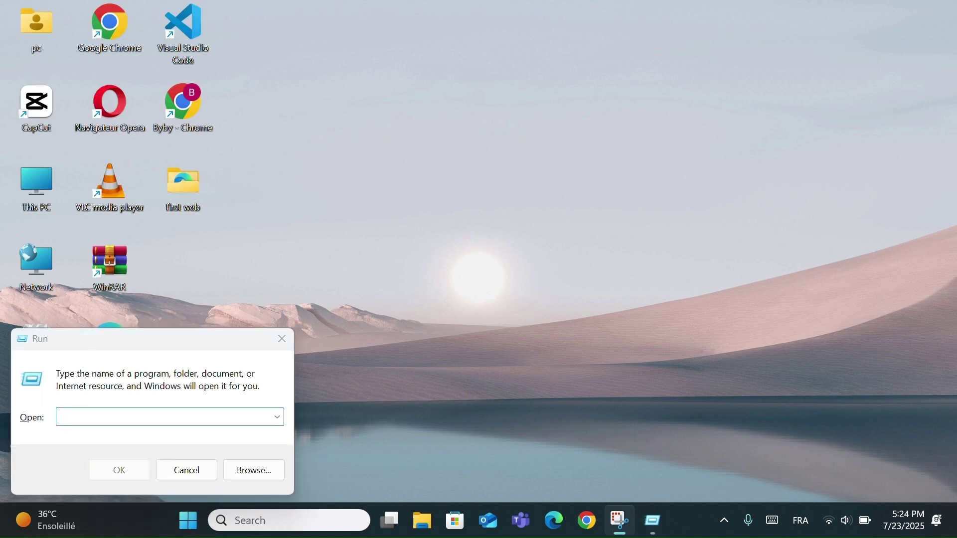
type("%")
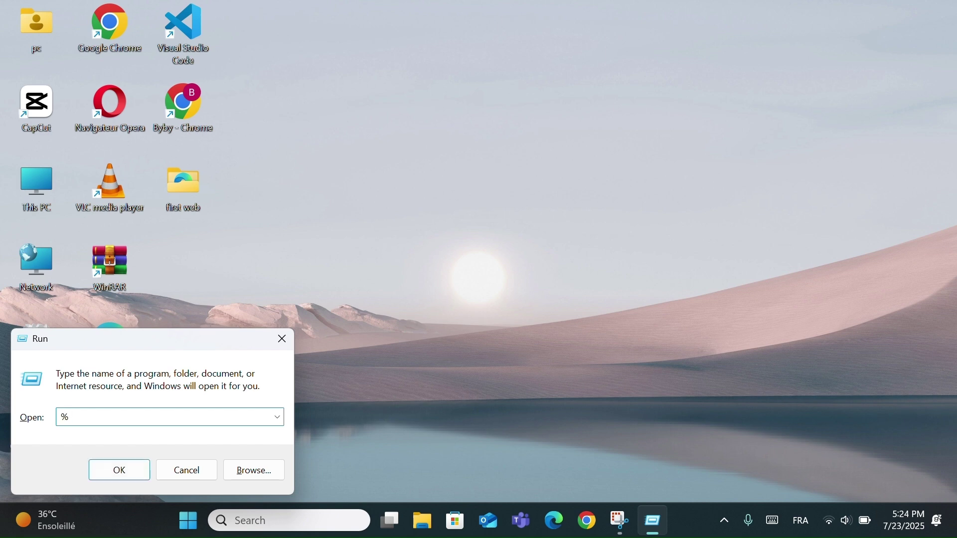
type("emp%")
left_click(124, 466)
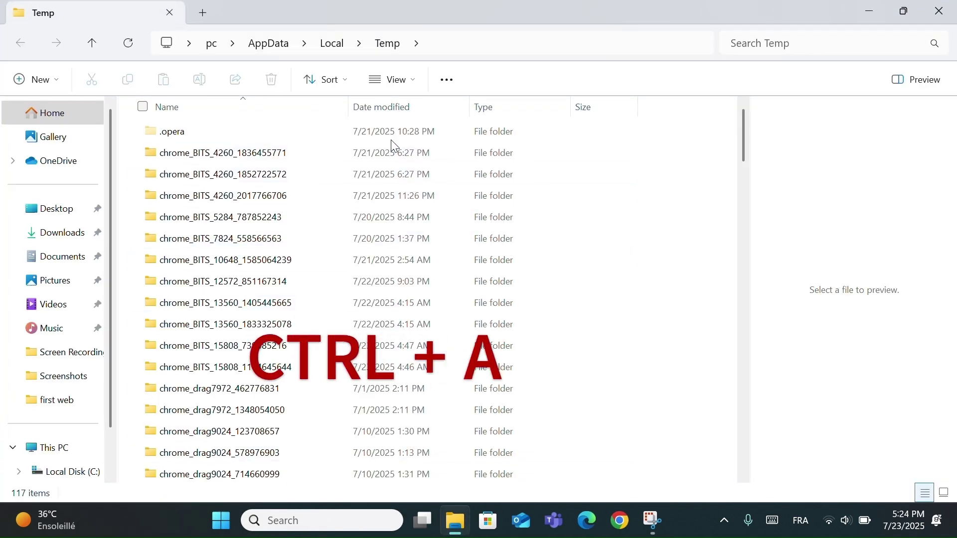
Select all items in the local Temp folder, delete them and dismiss the File In Use warning.
left_click(396, 136)
key("ctrl+a")
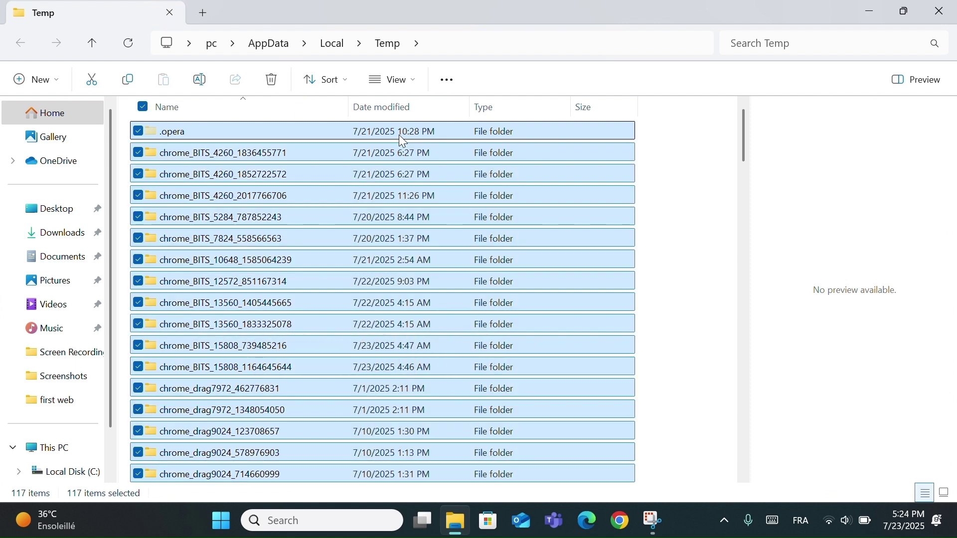
right_click(400, 136)
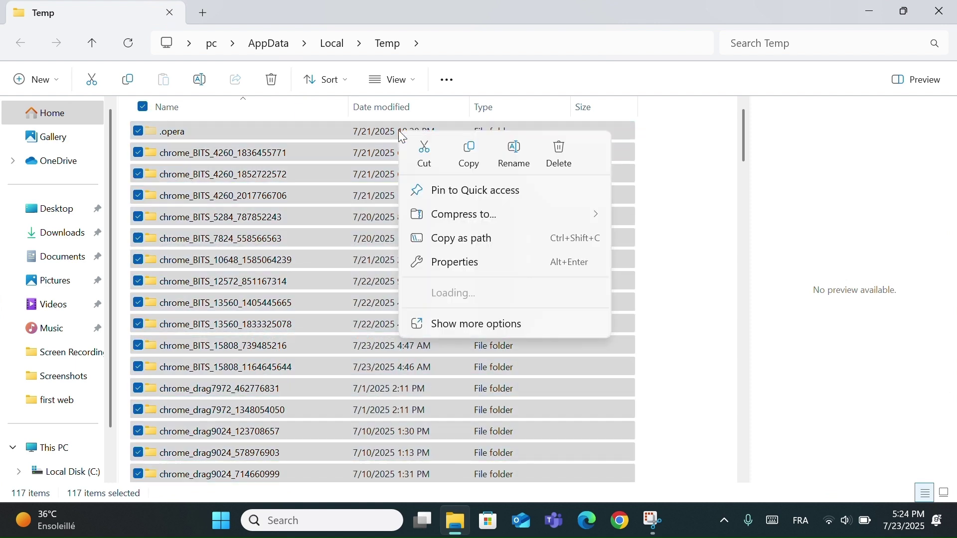
left_click(544, 148)
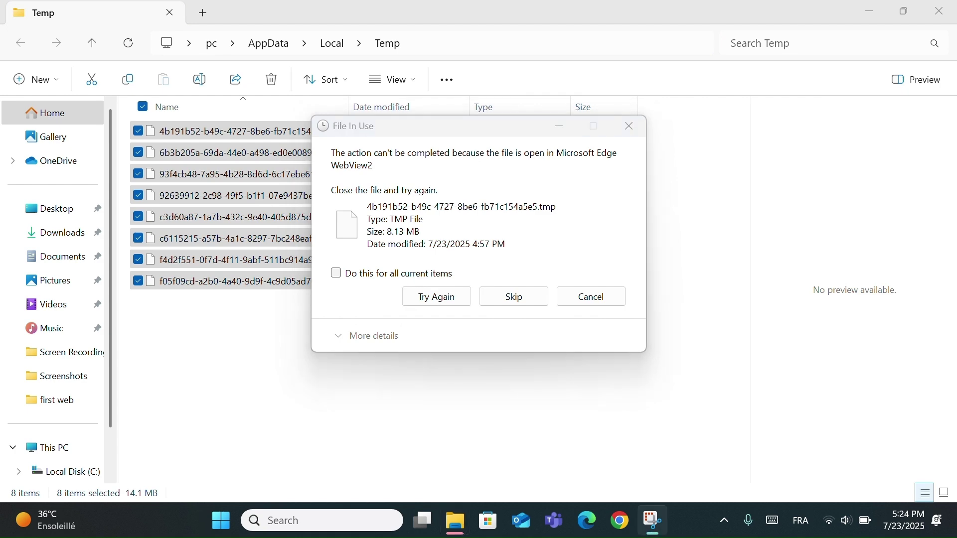
left_click(592, 297)
Close the Temp window, run 'prefetch' and grant access to open the Windows Prefetch folder.
left_click(940, 12)
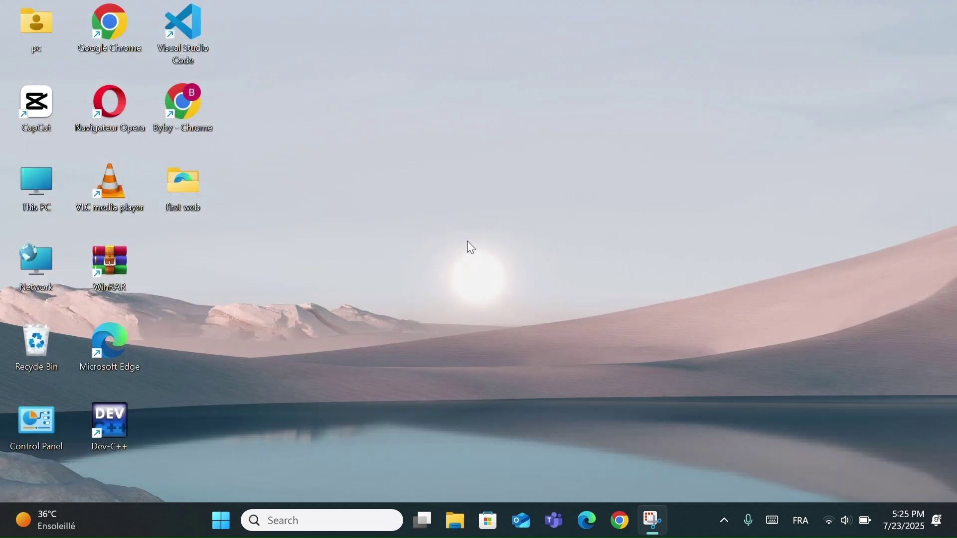
key("super+r")
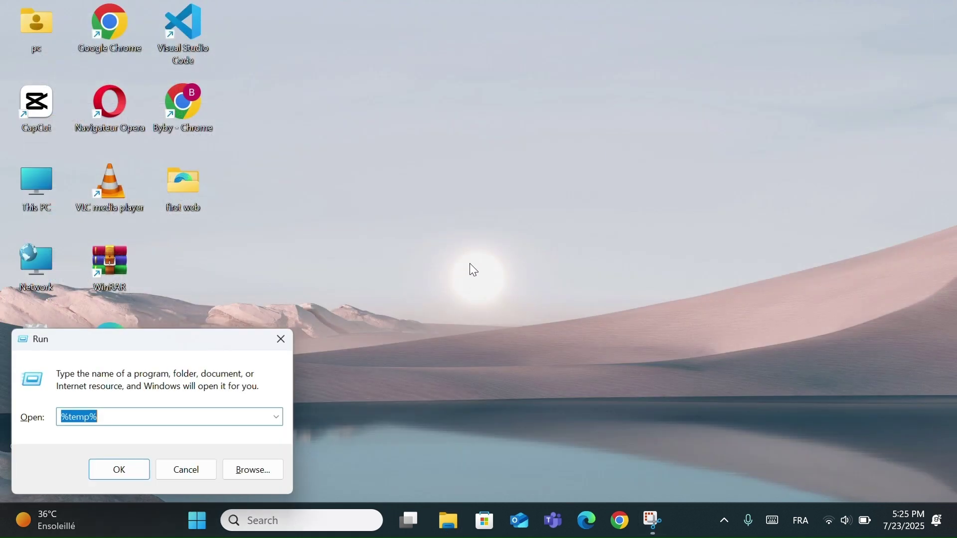
key("BackSpace")
type("p")
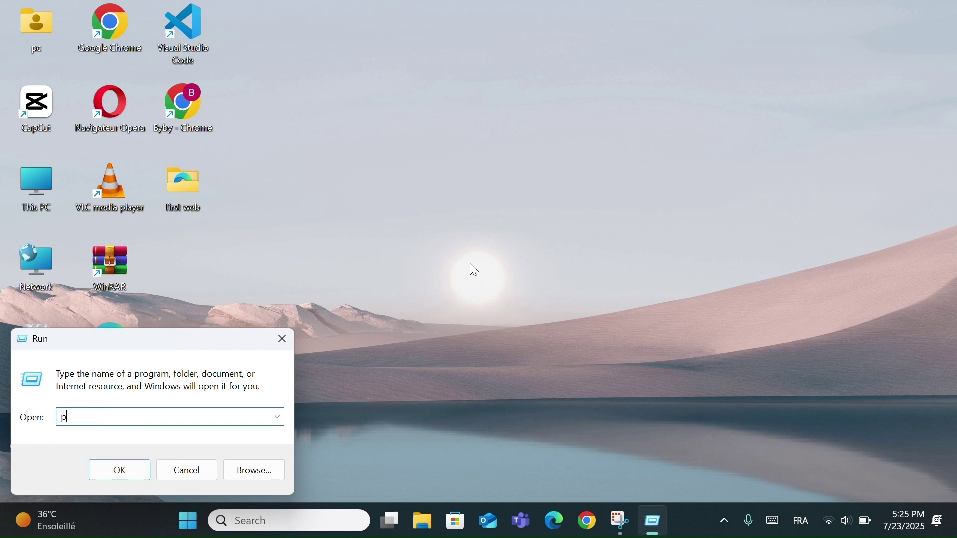
type("refetch")
left_click(123, 472)
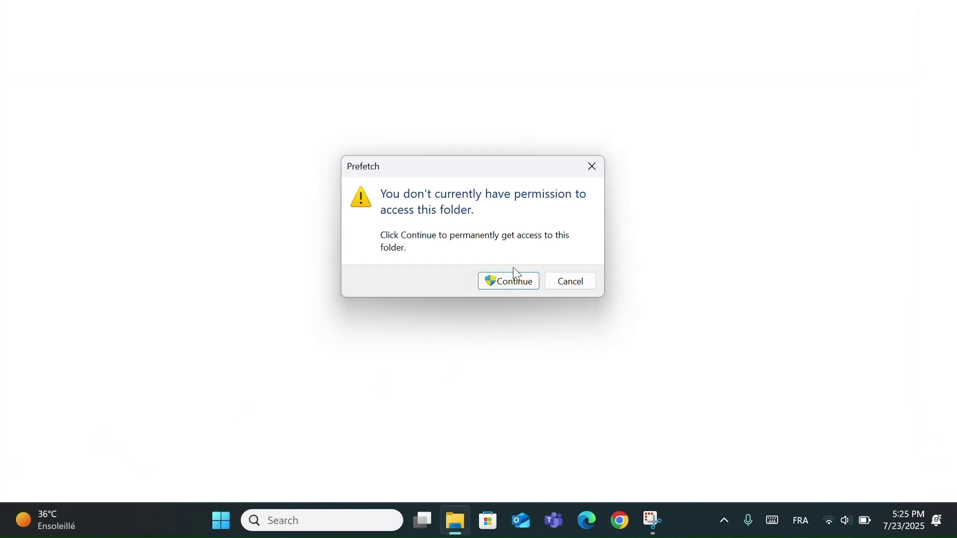
left_click(513, 280)
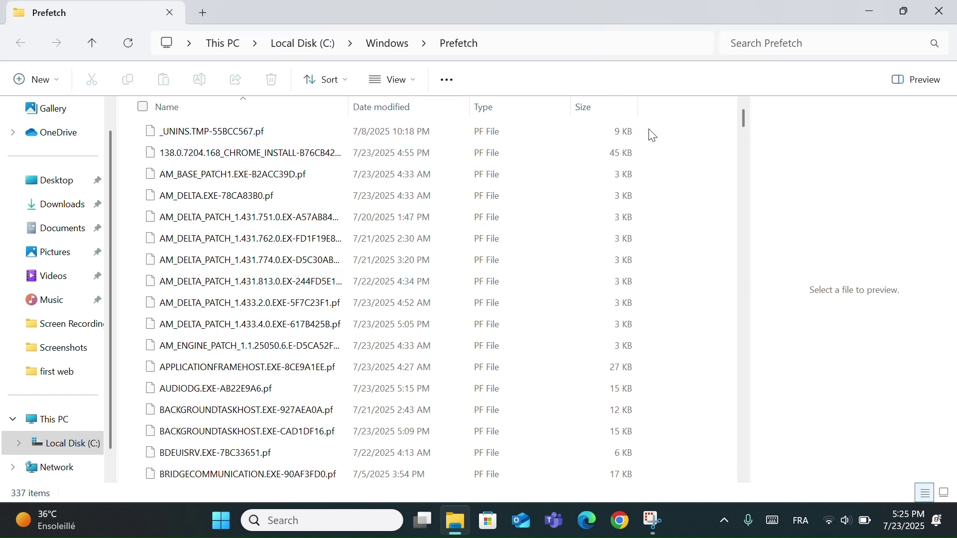
Delete all 337 prefetch files, skipping the one in use, and close the Prefetch folder.
left_click(404, 133)
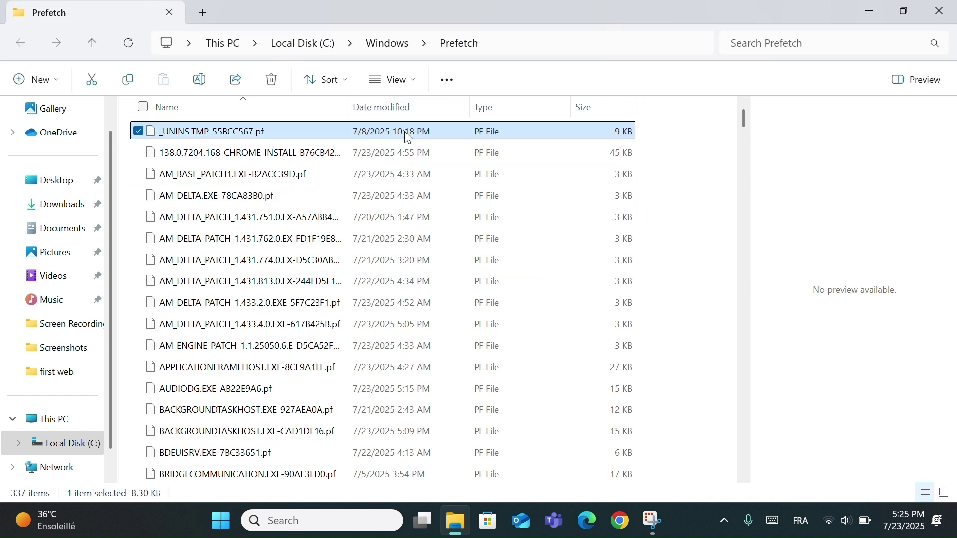
key("ctrl+a")
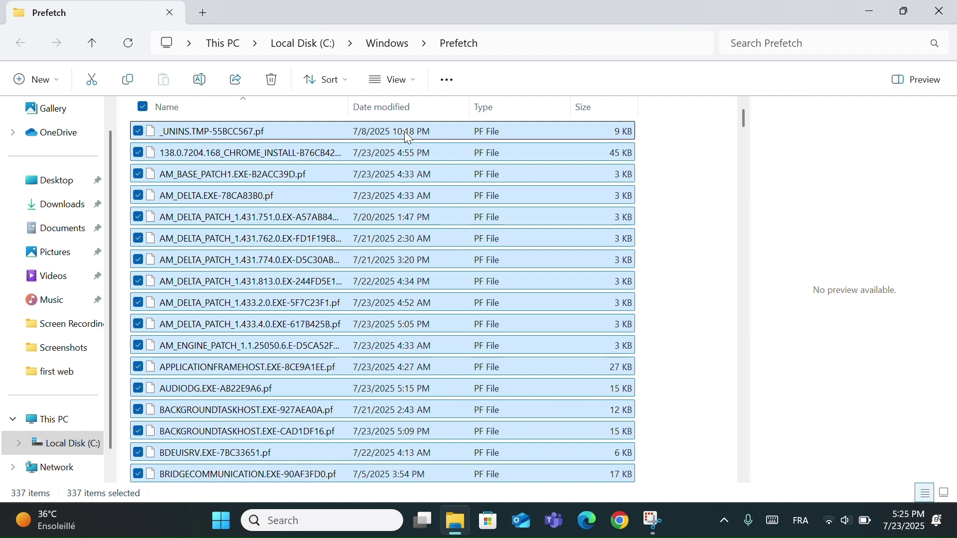
key("Delete")
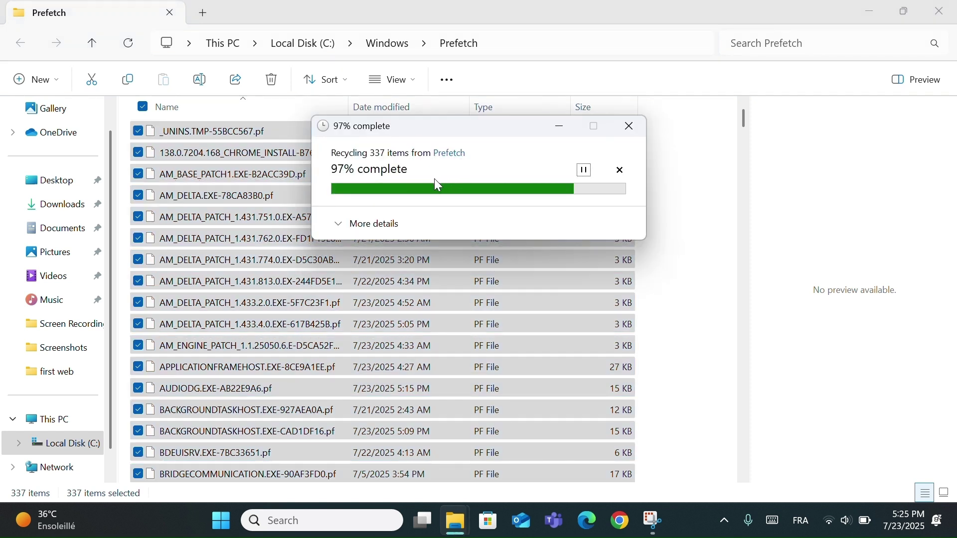
left_click(443, 283)
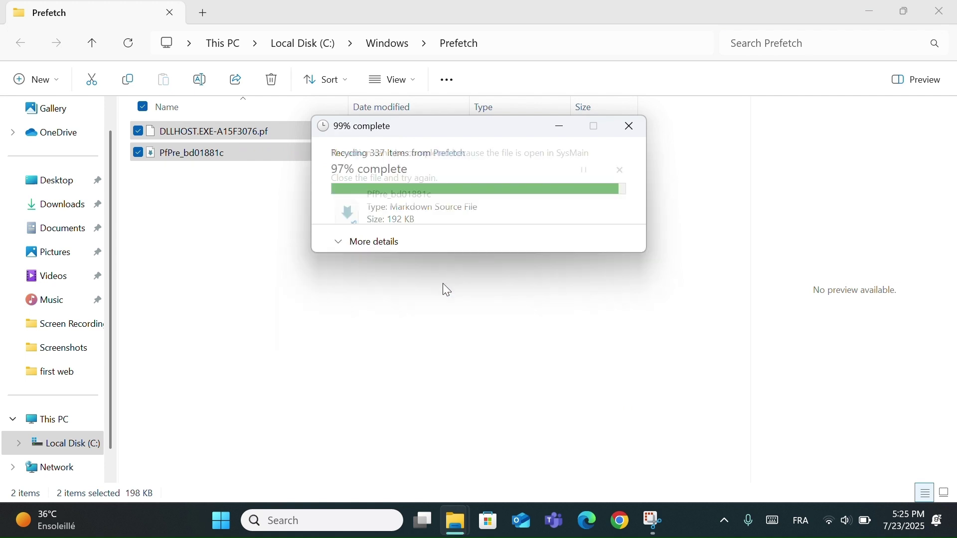
left_click(443, 285)
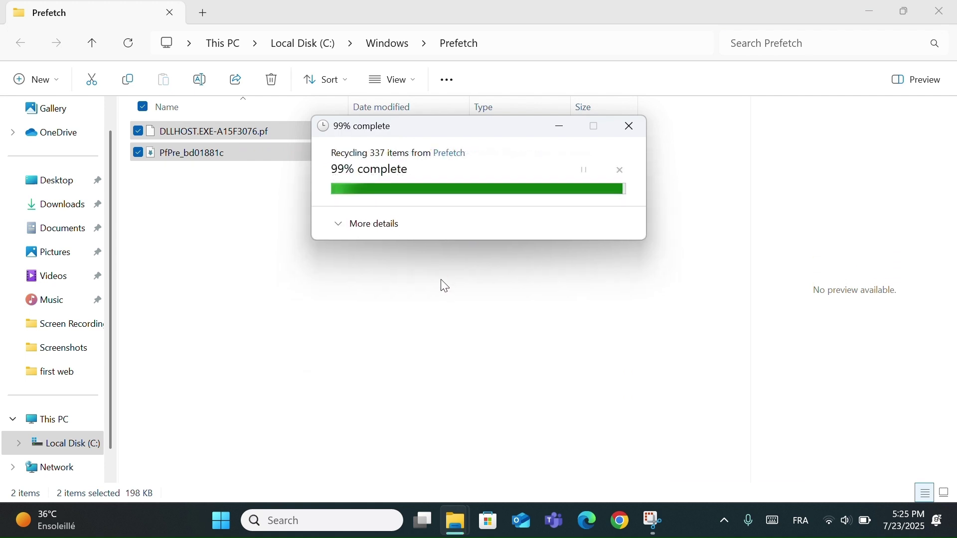
left_click(631, 127)
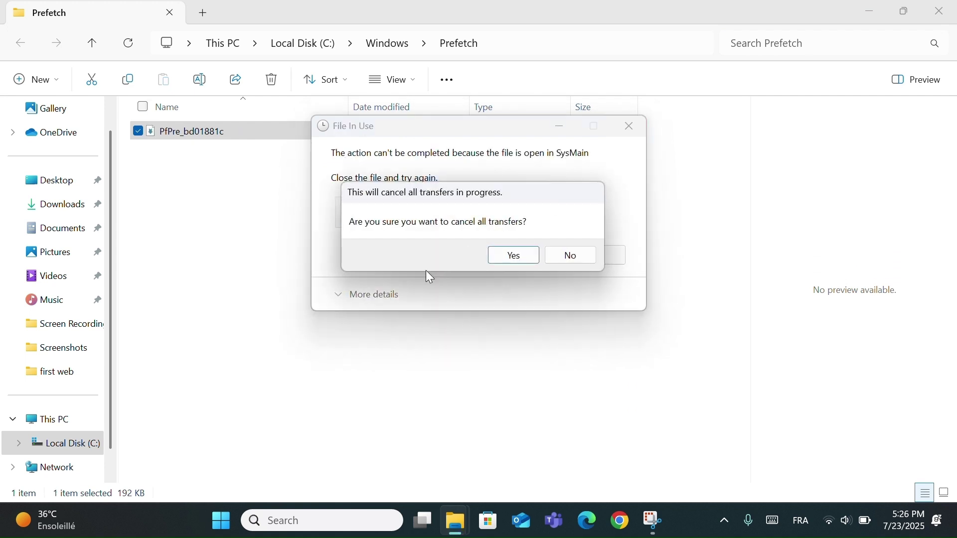
left_click(512, 254)
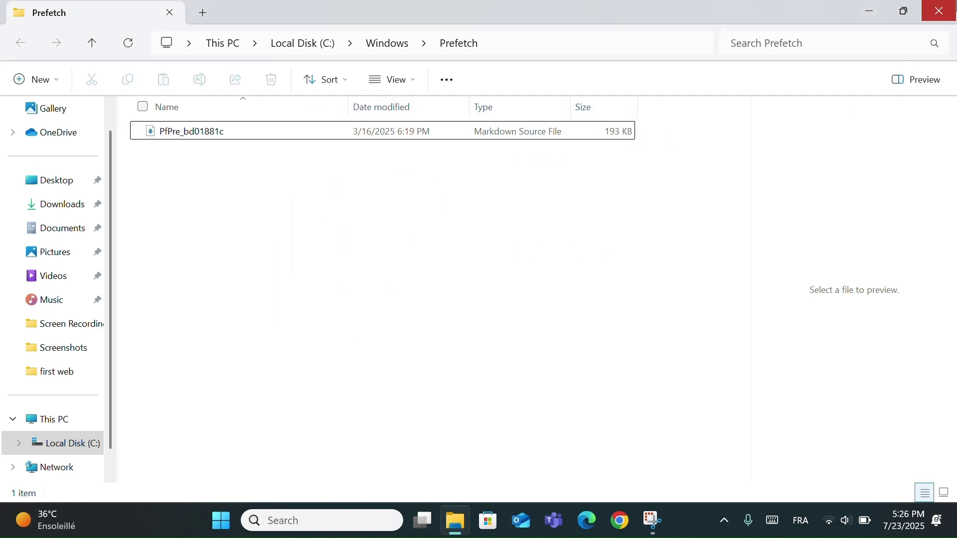
left_click(940, 11)
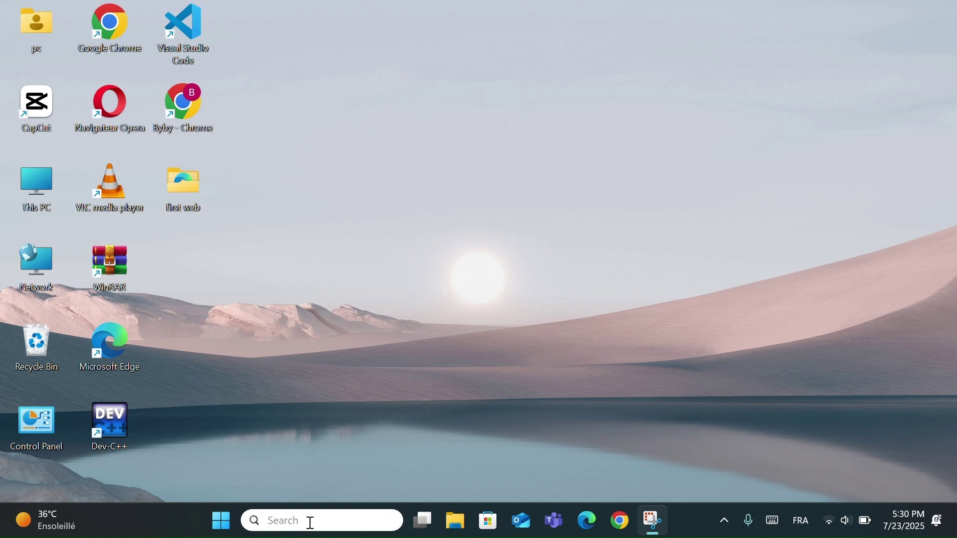
Launch the Malicious Software Removal Tool by running 'mrt' from taskbar search.
left_click(310, 522)
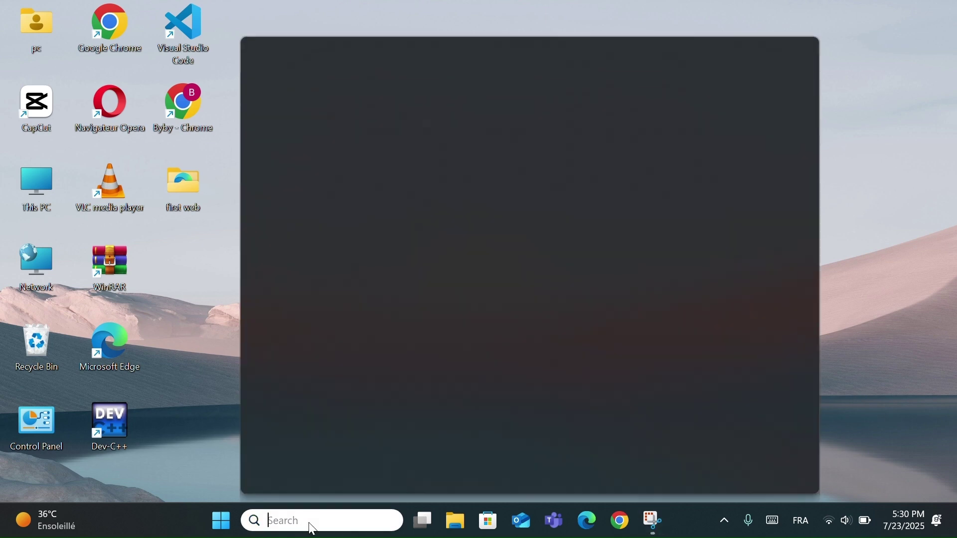
type("mrt")
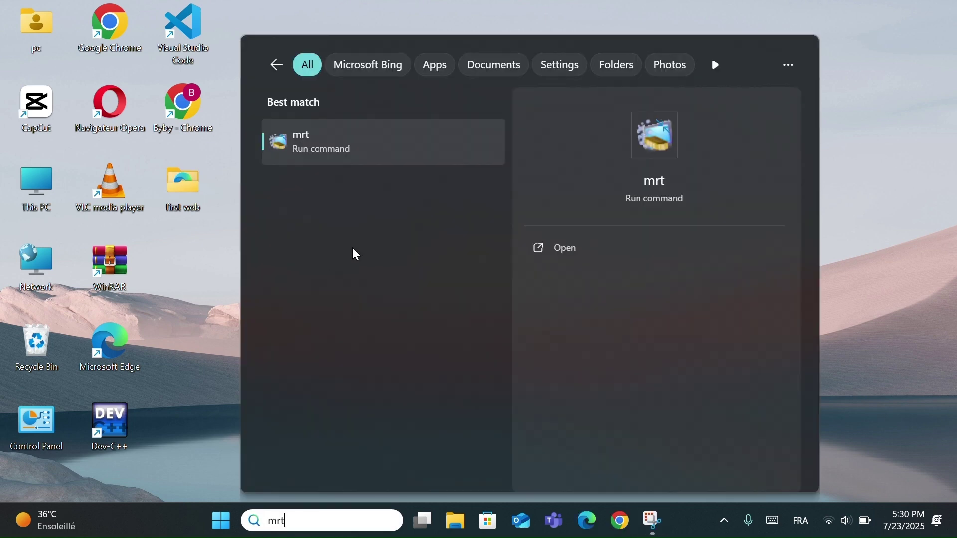
left_click(321, 132)
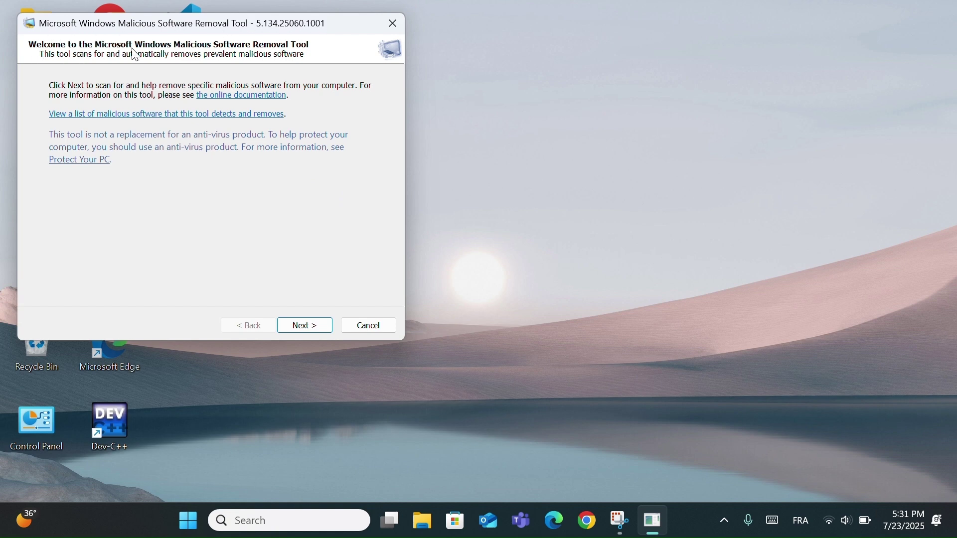
Try the full and customized scan options, settle on Quick scan and start it.
left_click(313, 329)
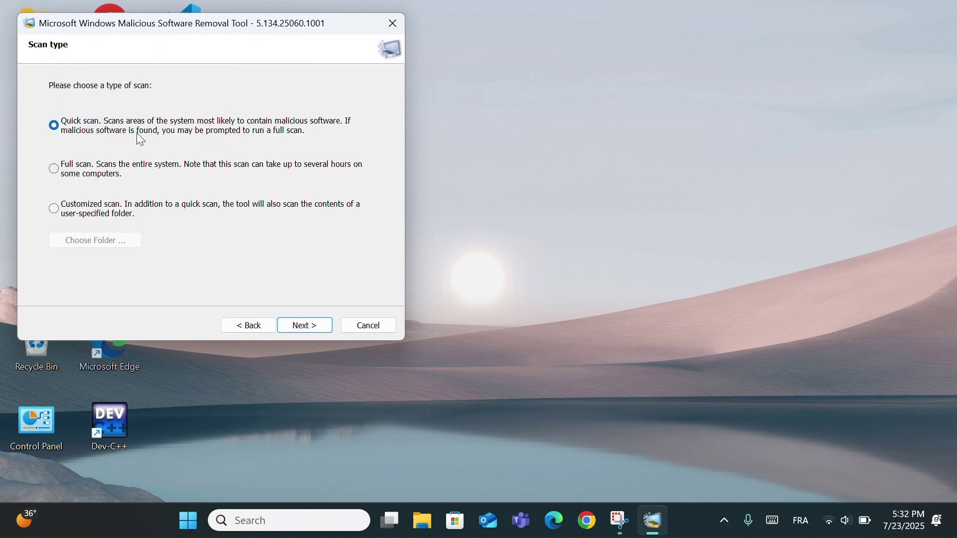
left_click(53, 170)
left_click(54, 210)
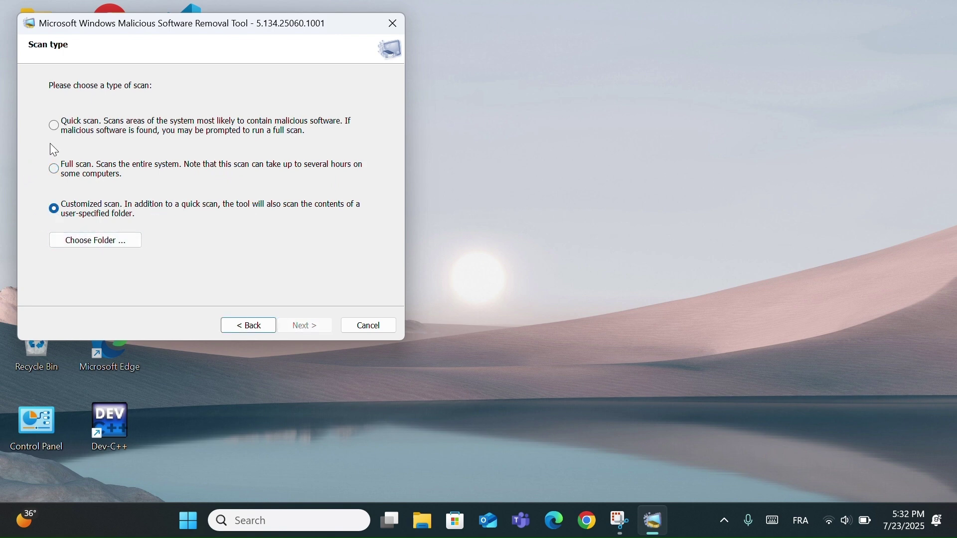
left_click(58, 129)
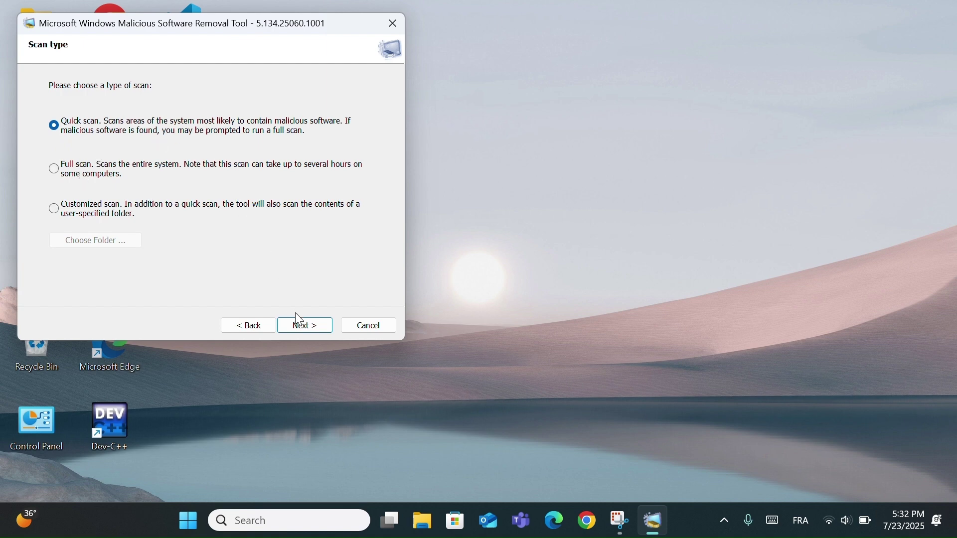
left_click(304, 327)
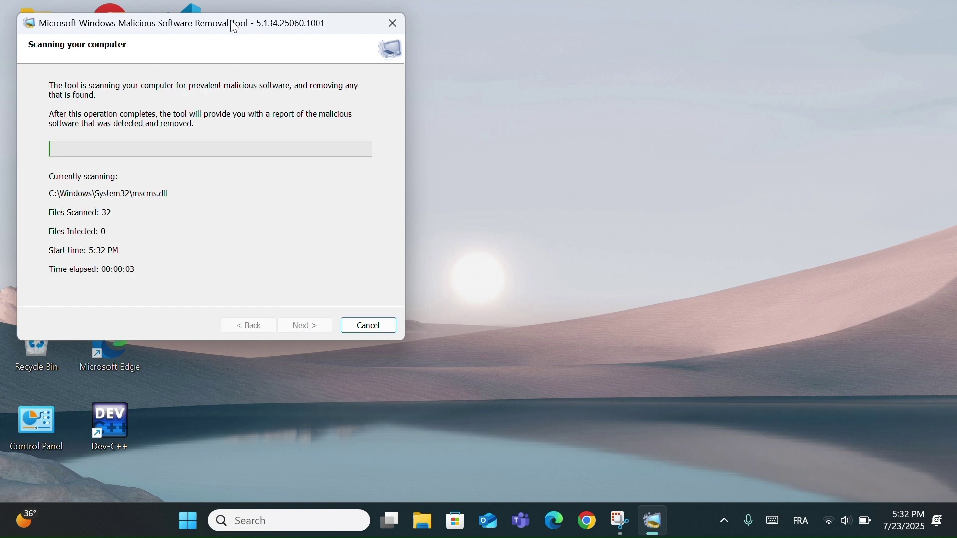
Move the scanning window toward the screen centre while the scan runs.
mouse_move(235, 29)
left_mouse_down()
mouse_move(449, 129)
mouse_move(517, 121)
left_mouse_up()
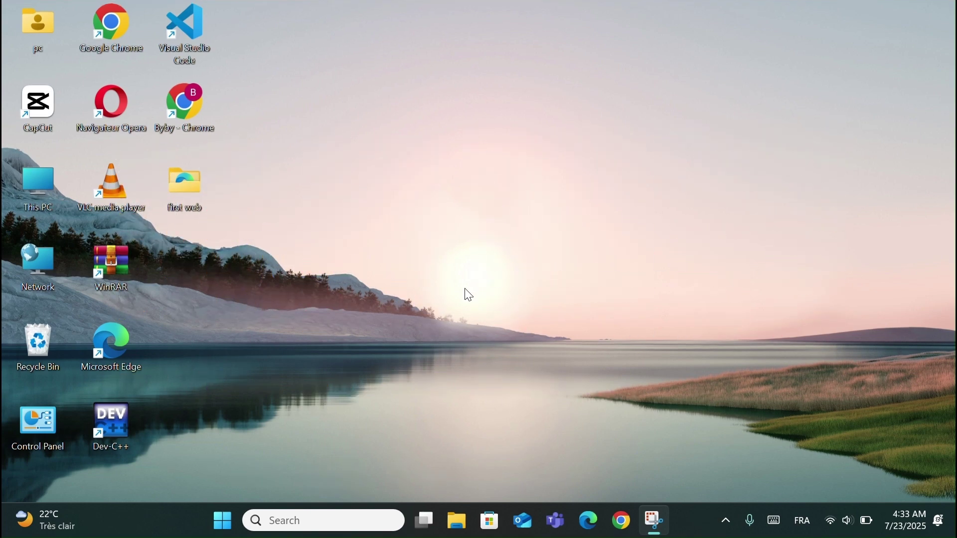
Search for sysdm.cpl and launch the System Properties control panel item.
left_click(340, 522)
type("sysdm.")
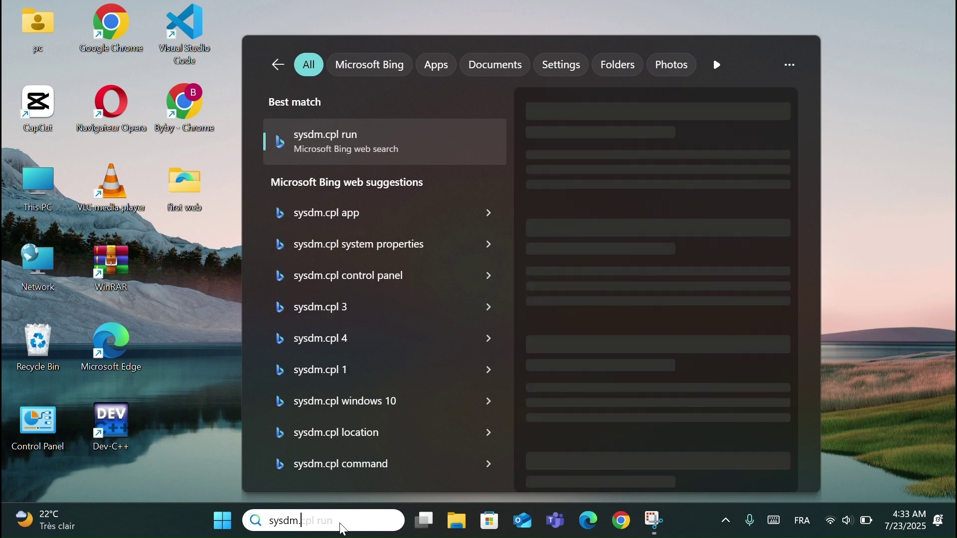
type("cpl")
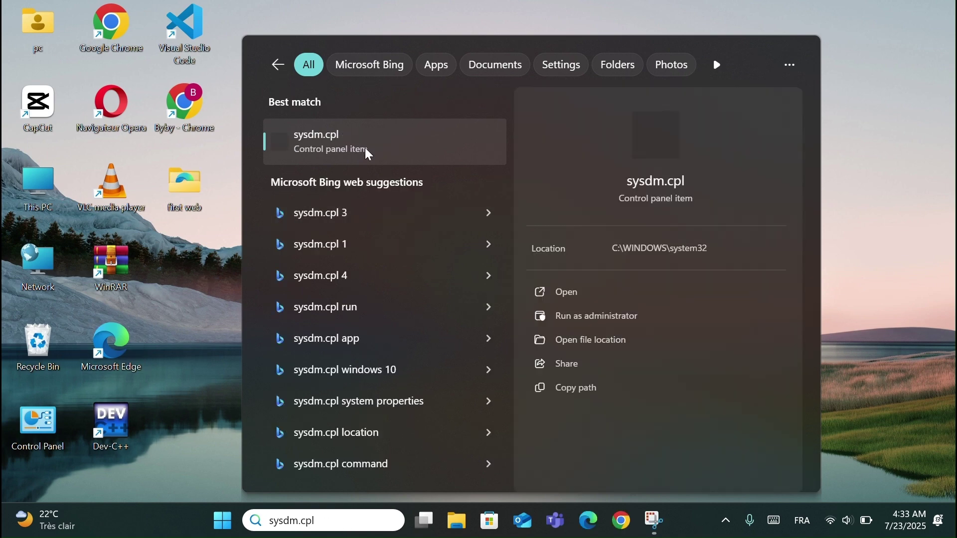
left_click(350, 150)
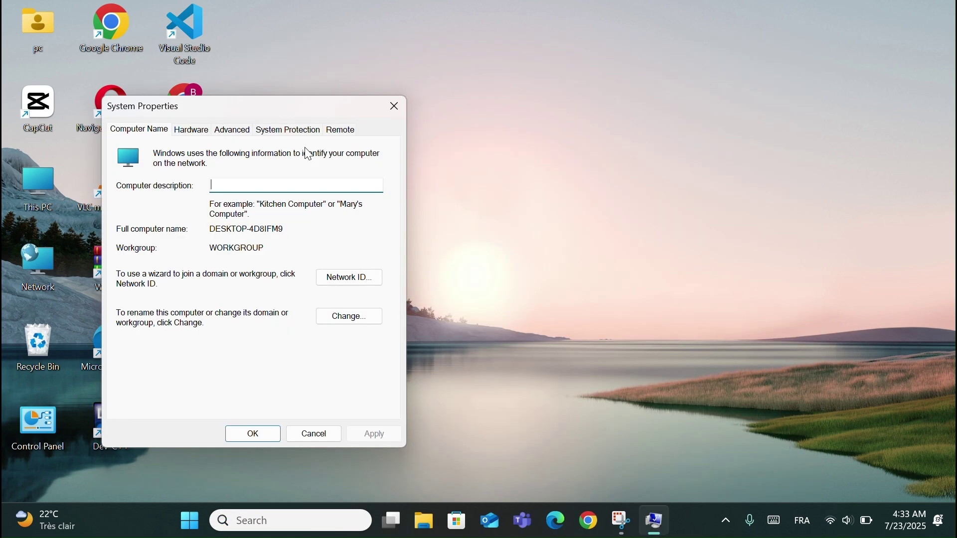
Reach Performance Options from the Advanced section of System Properties.
left_click(233, 131)
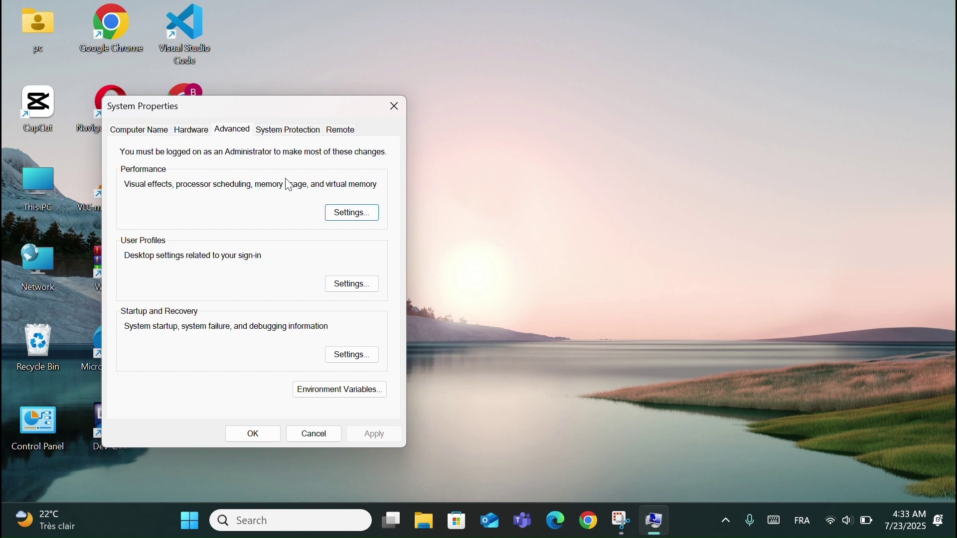
left_click(351, 213)
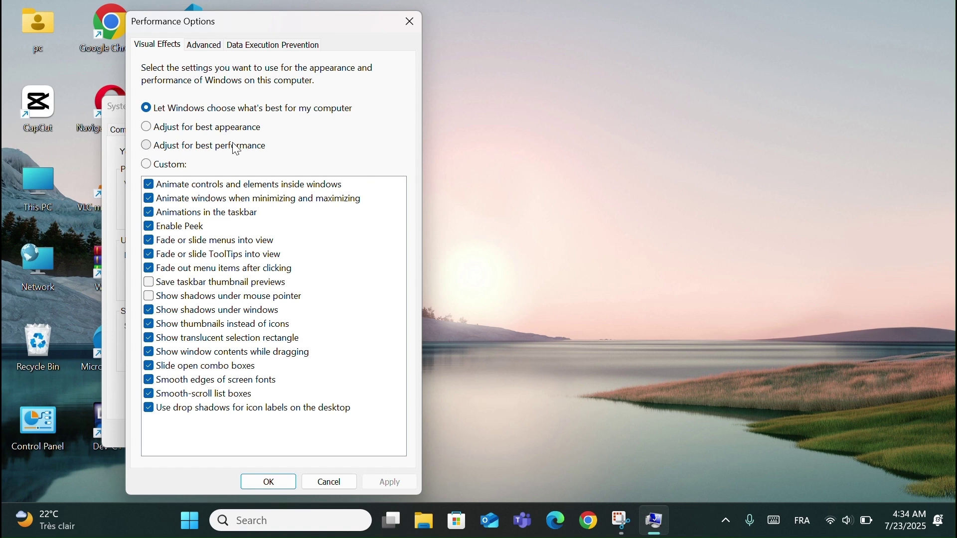
Set visual effects to 'Adjust for best performance', apply it and close both dialogs.
left_click(146, 147)
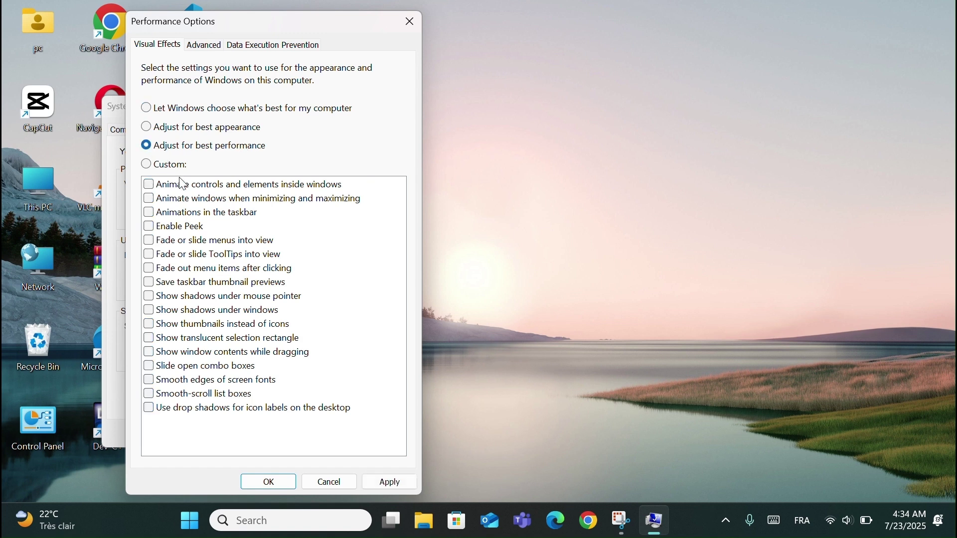
left_click(388, 484)
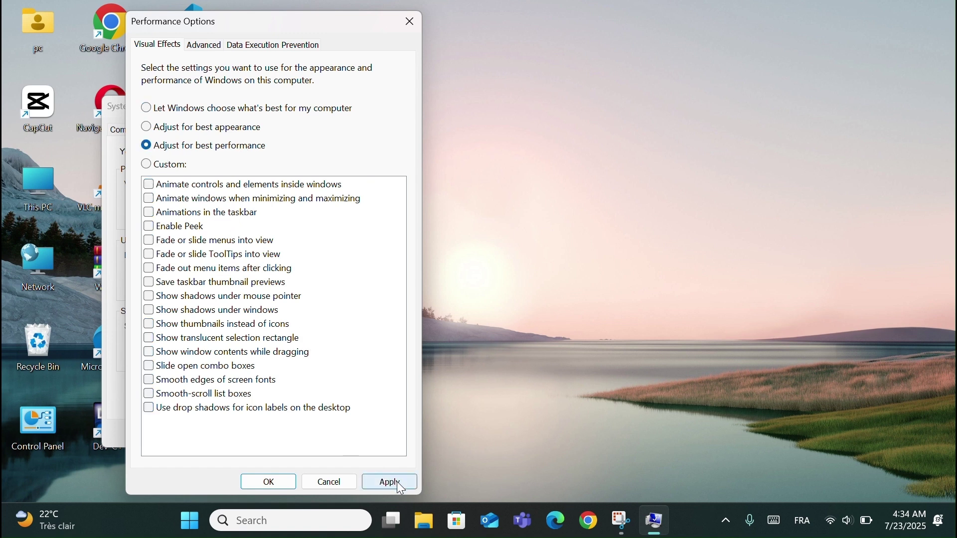
left_click(390, 484)
left_click(390, 484)
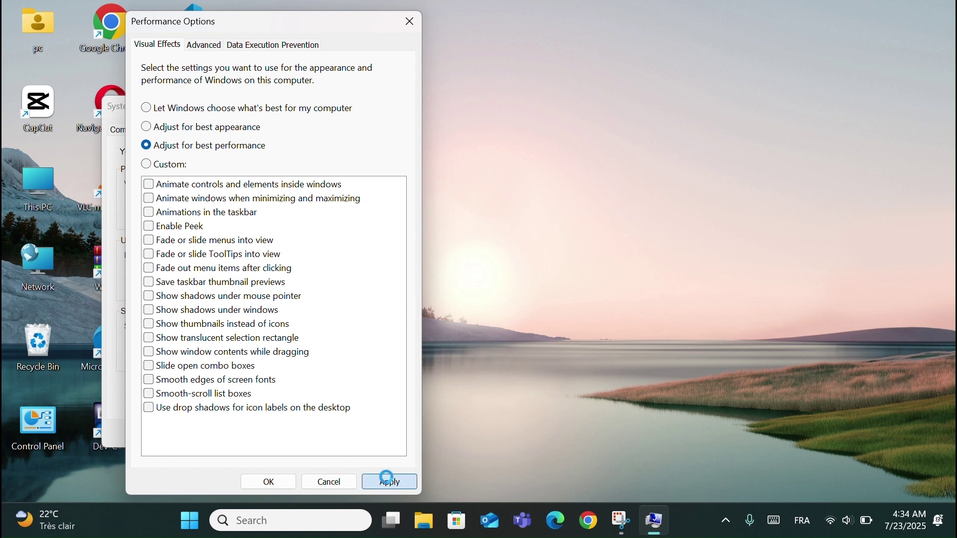
left_click(283, 482)
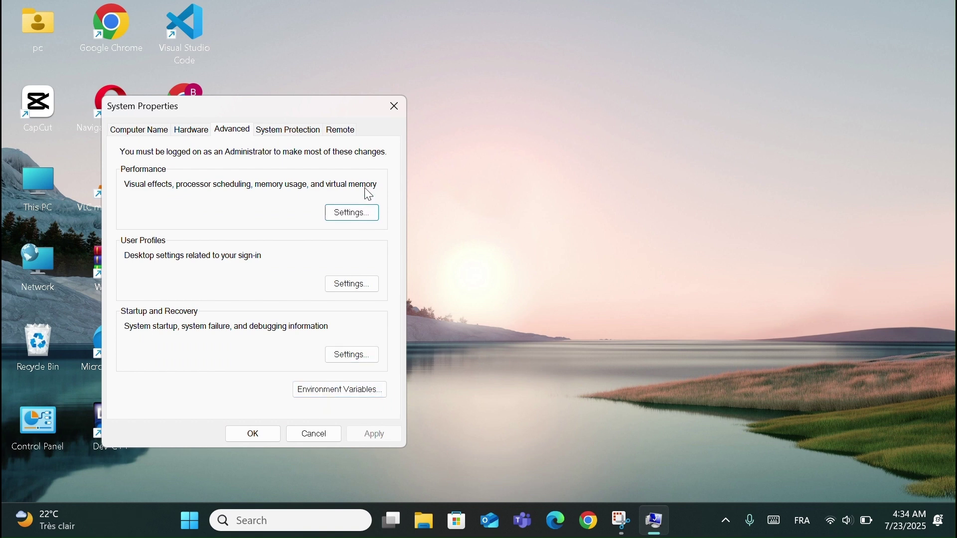
left_click(394, 107)
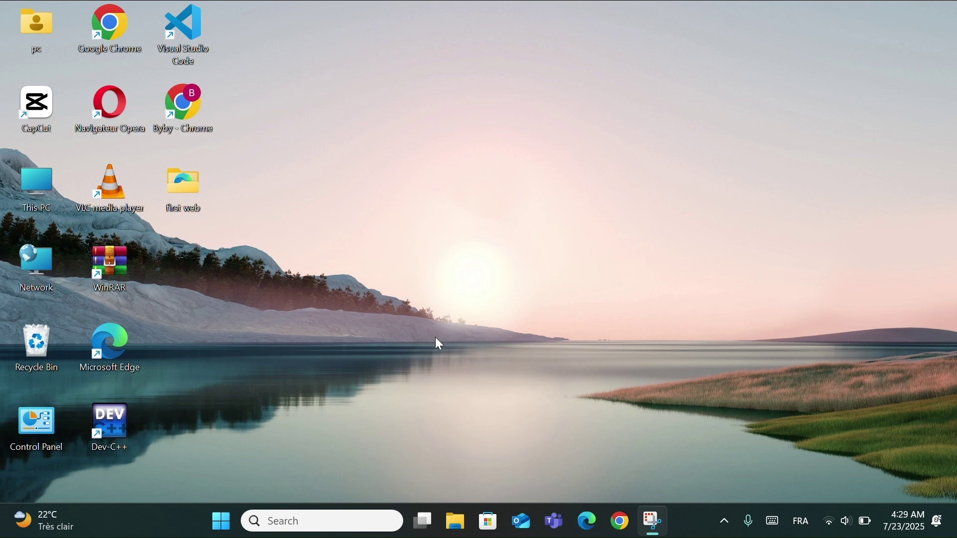
Launch Settings from Start and go to the System section.
left_click(221, 520)
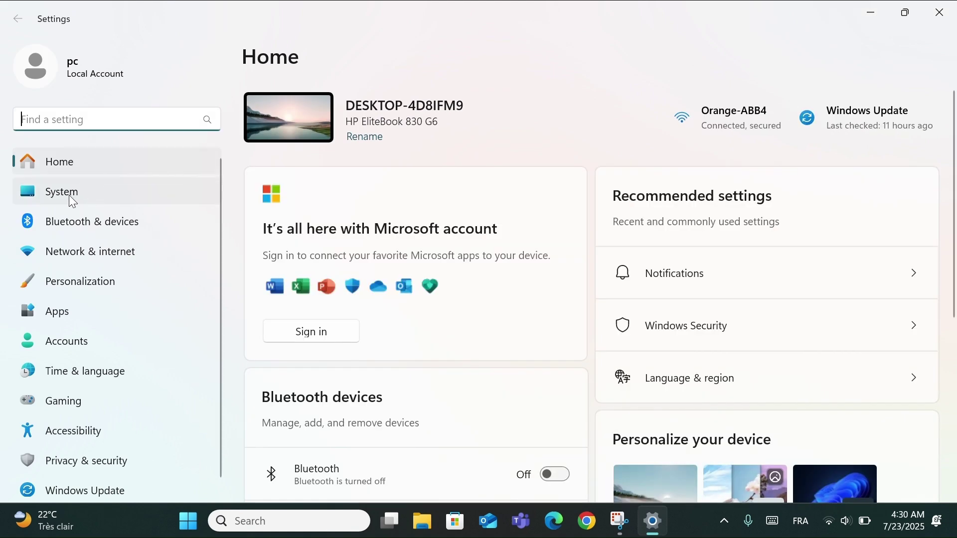
left_click(69, 195)
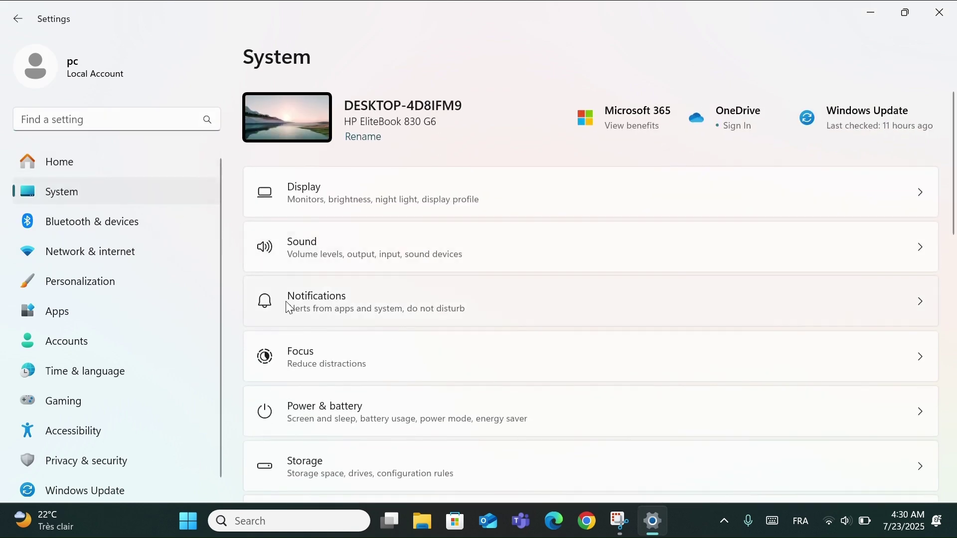
Turn Storage Sense on under System > Storage, then close Settings.
left_click(380, 473)
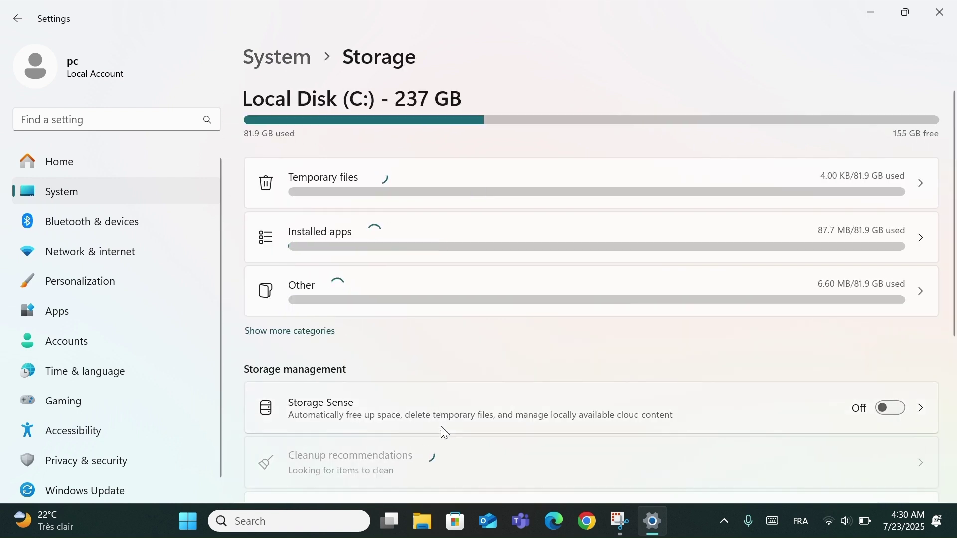
scroll(441, 426, "down", 2)
scroll(442, 431, "down", 1)
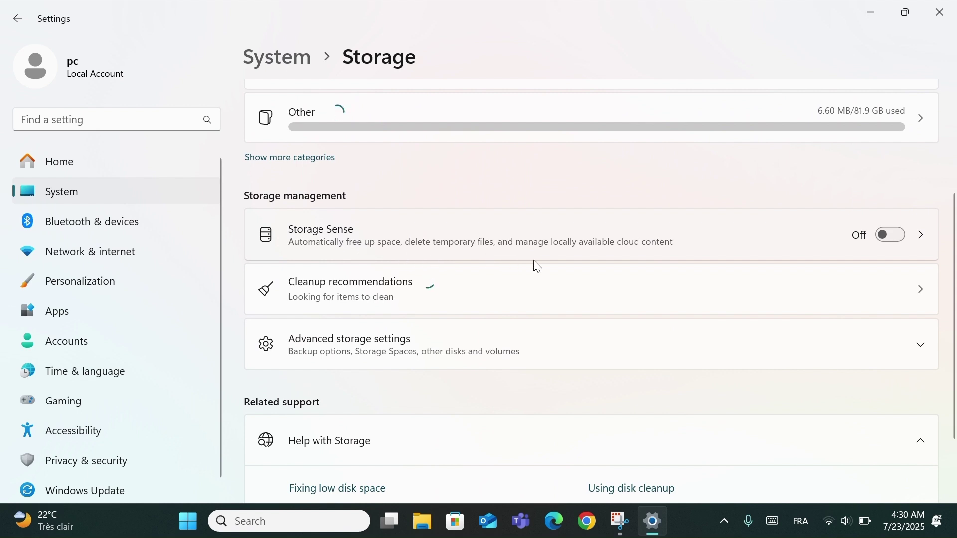
left_click(871, 236)
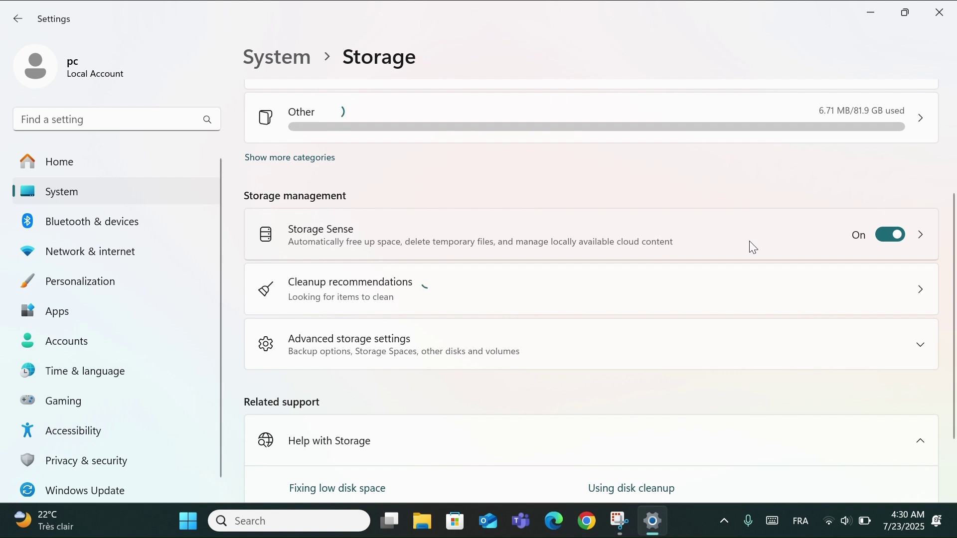
scroll(723, 259, "up", 3)
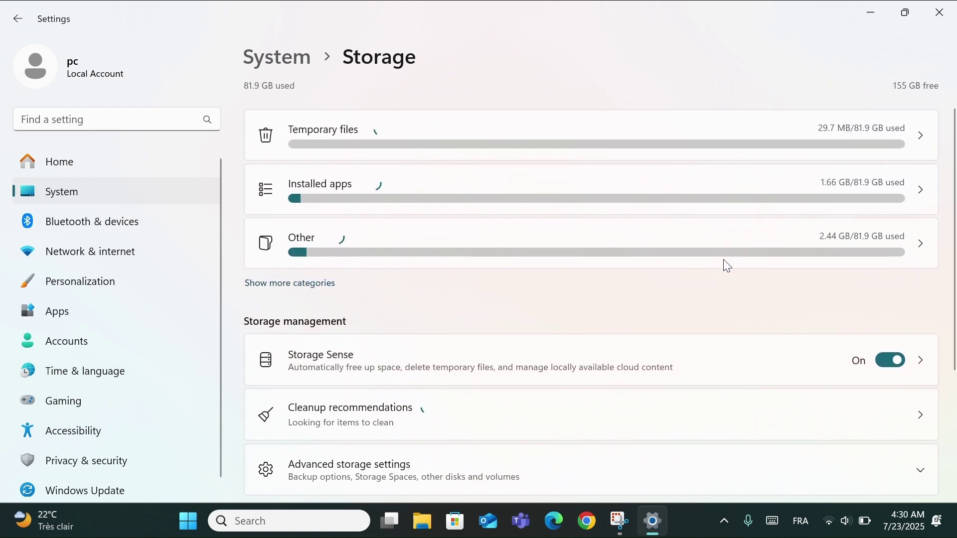
scroll(723, 259, "up", 2)
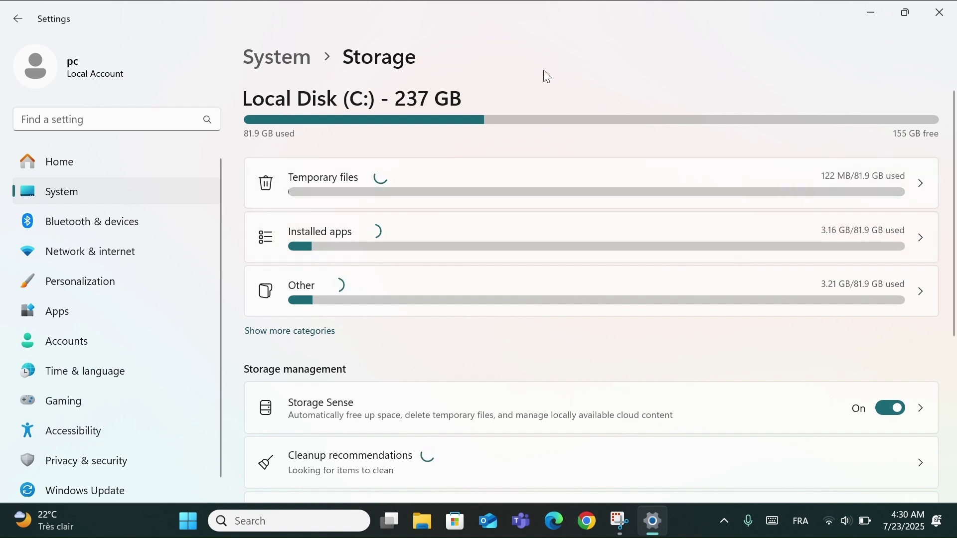
left_click(940, 12)
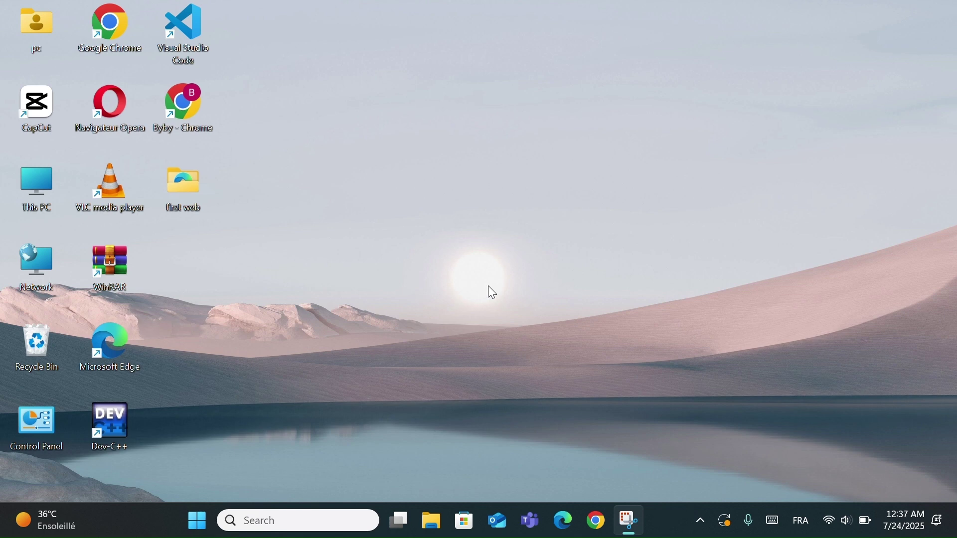
Launch Task Manager from the taskbar right-click menu.
right_click(662, 514)
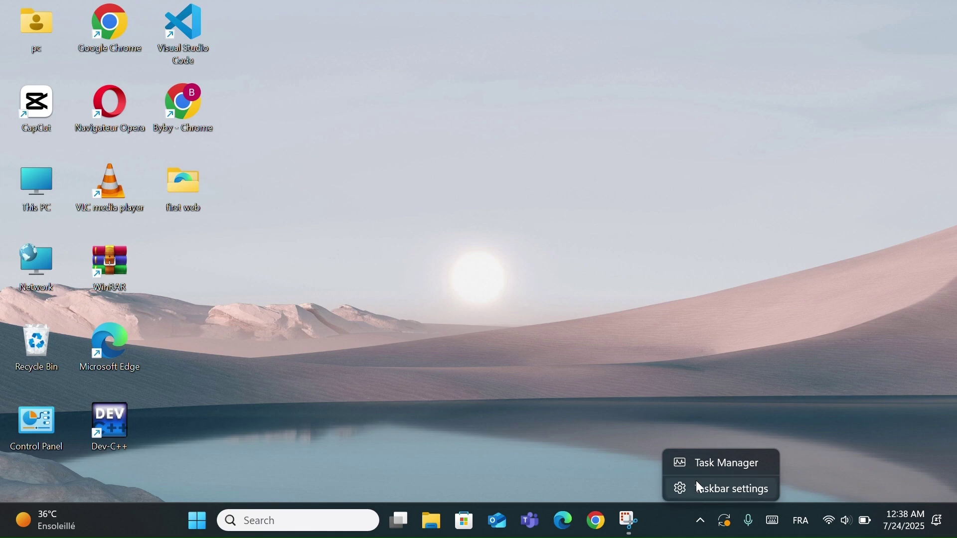
left_click(699, 463)
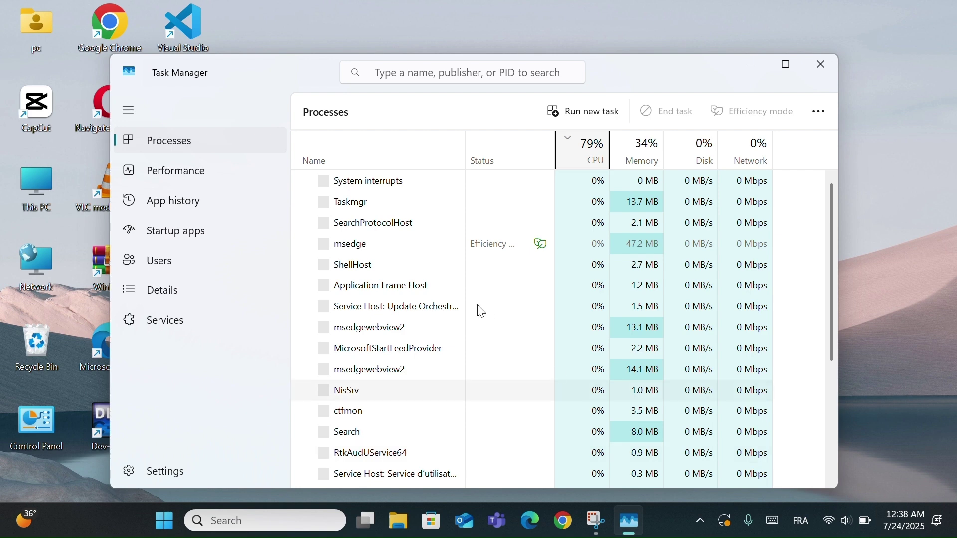
Disable opera in Startup apps, re-enabling Mobile devices and SecurityHealthSystray toggled by mistake.
left_click(171, 234)
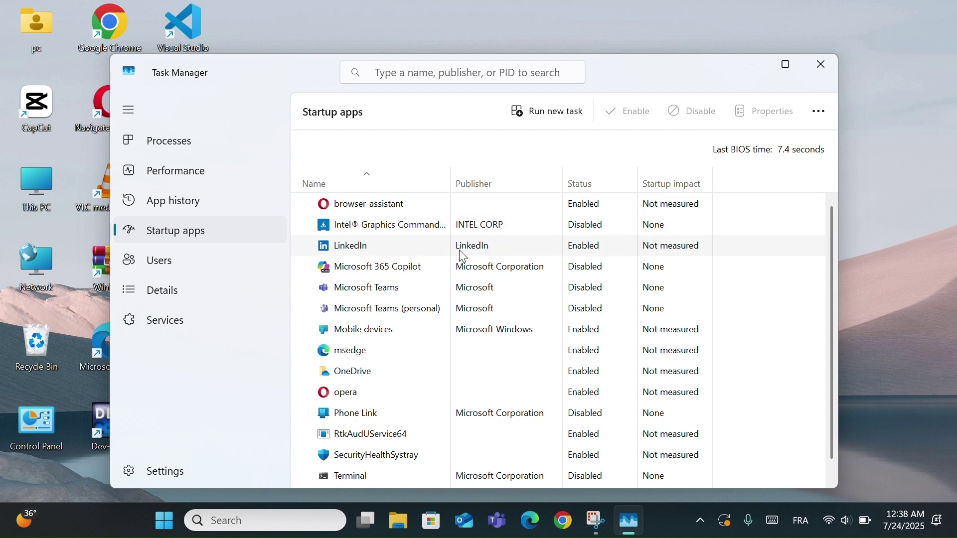
left_click(481, 329)
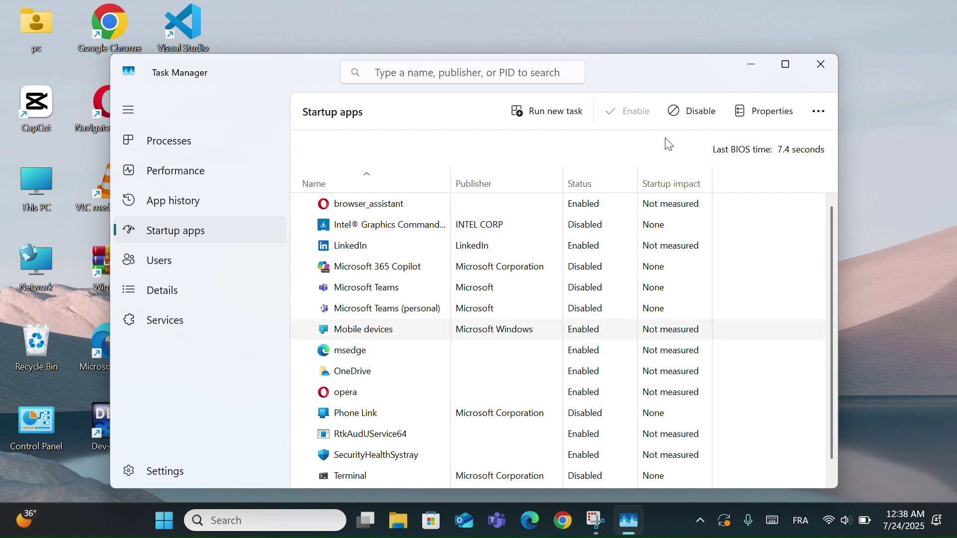
left_click(675, 113)
left_click(636, 110)
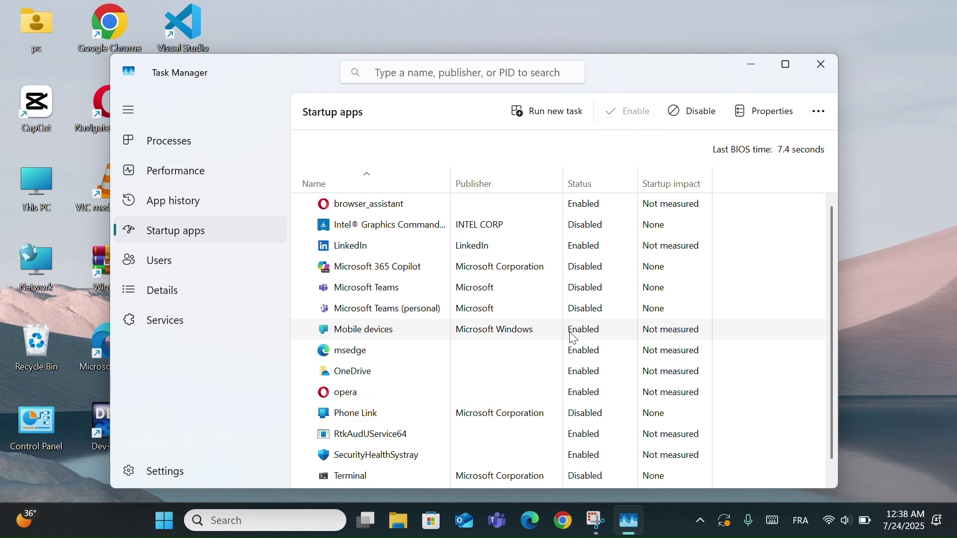
left_click(554, 399)
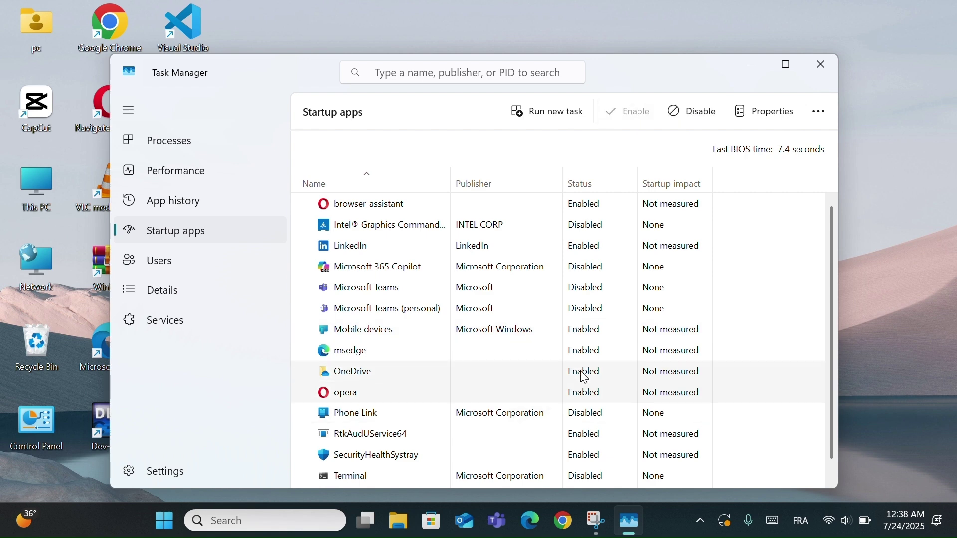
left_click(691, 114)
scroll(516, 380, "down", 1)
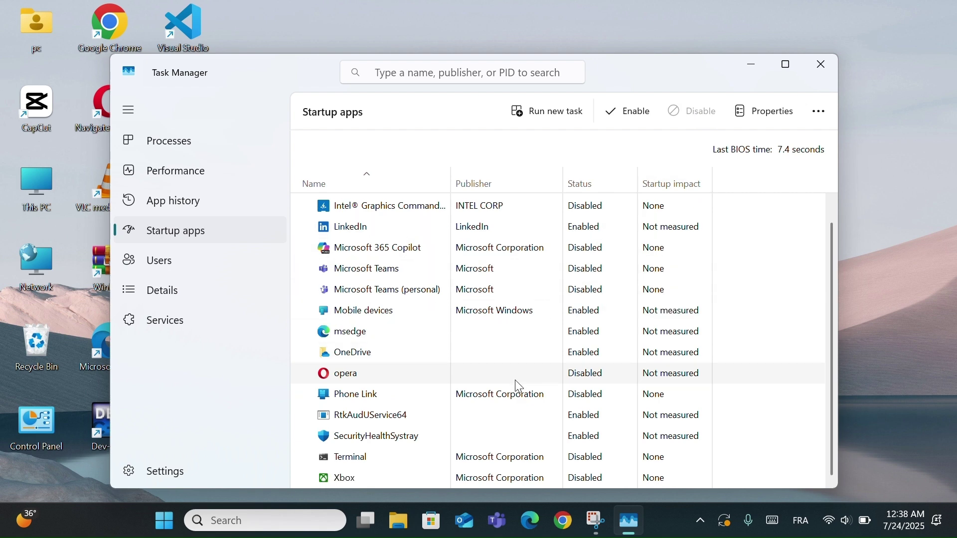
left_click(542, 442)
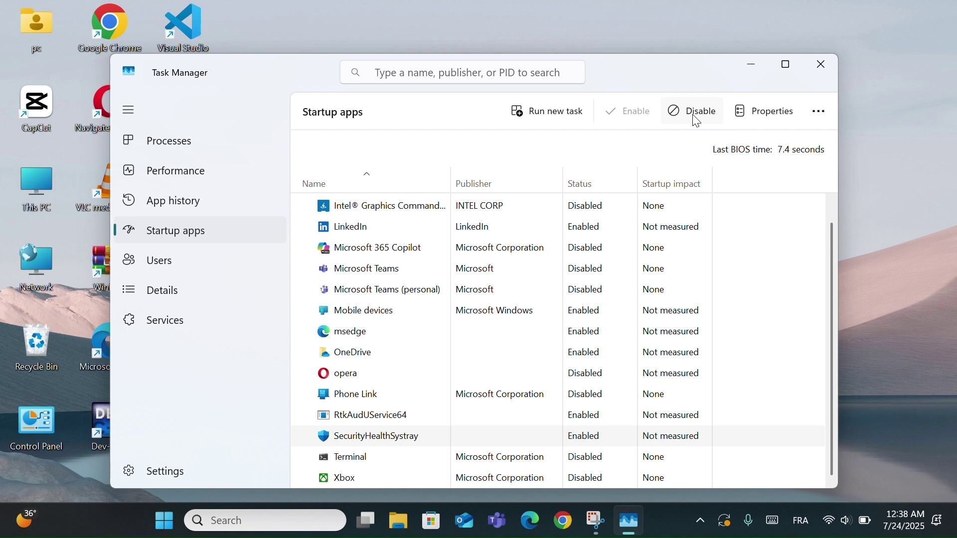
left_click(679, 112)
left_click(622, 112)
left_click_drag(630, 57, 655, 37)
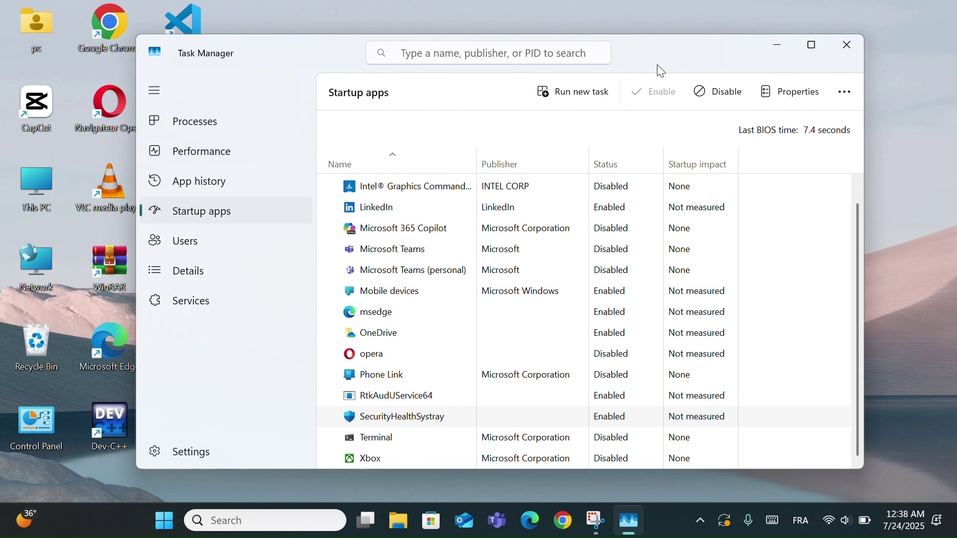
Close Task Manager, leaving the desktop showing.
left_click(845, 46)
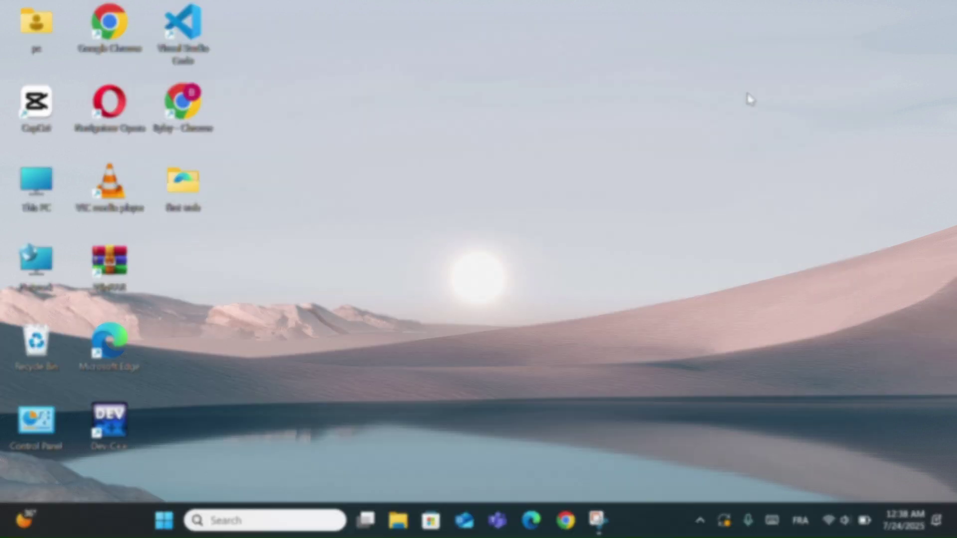